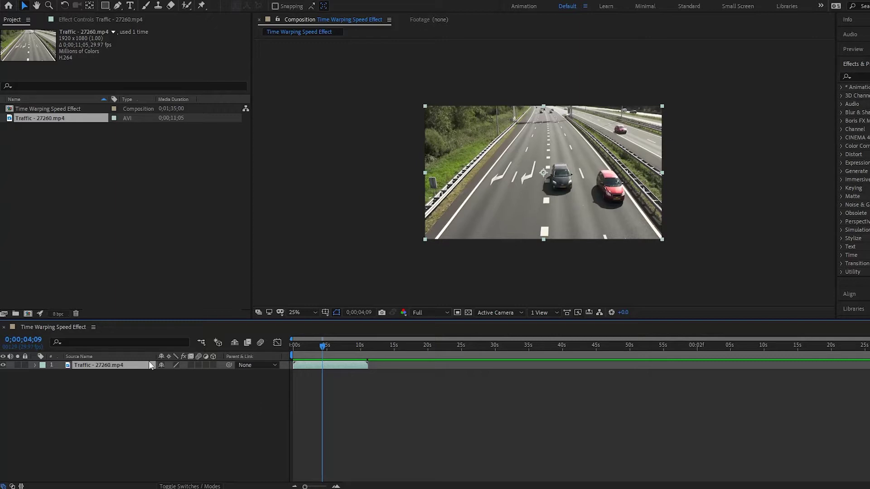
Step: Preview the traffic clip, then apply Timewarp, found by searching 'timewa', to the Traffic - 27260.mp4 layer
key("space")
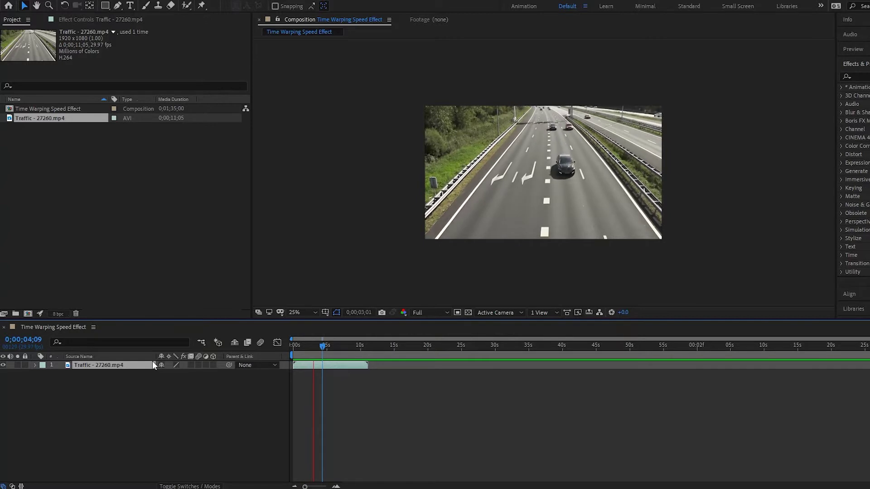
key("space")
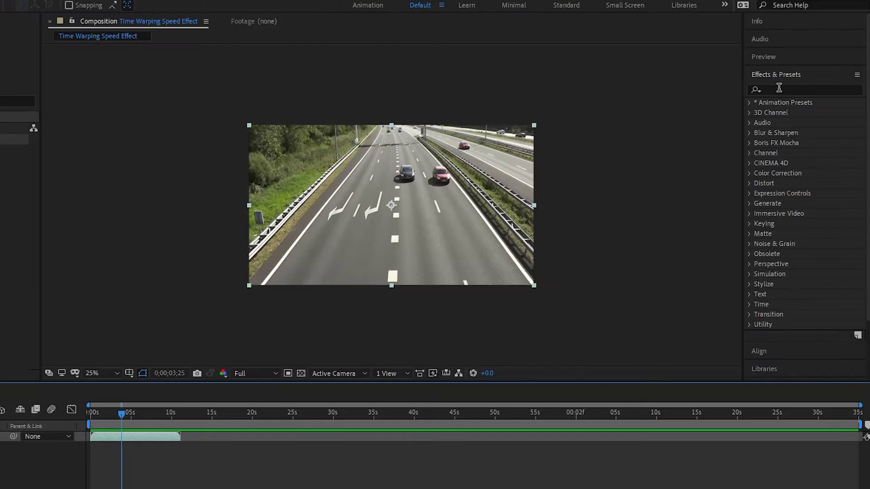
left_click(779, 89)
type("ti")
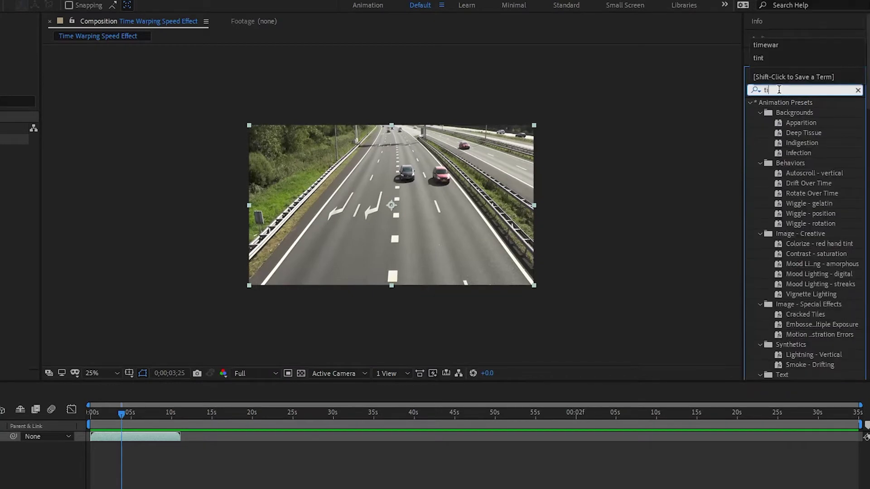
type("mewa")
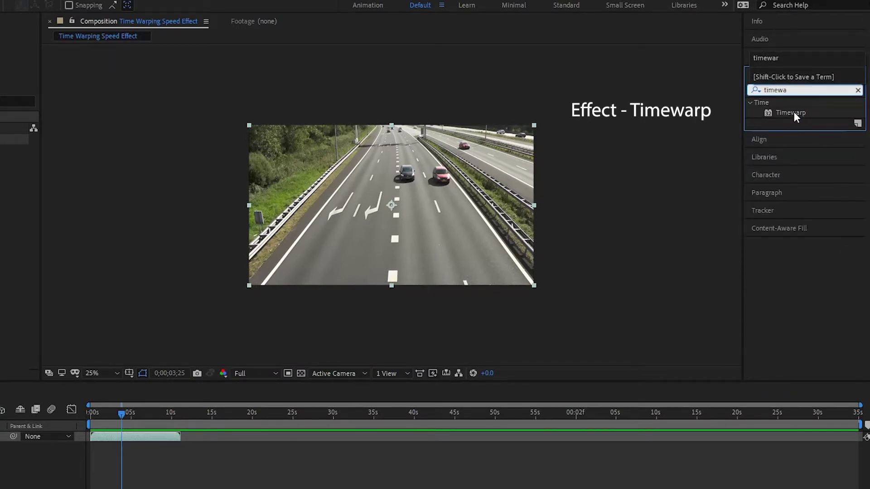
left_click_drag(793, 112, 120, 366)
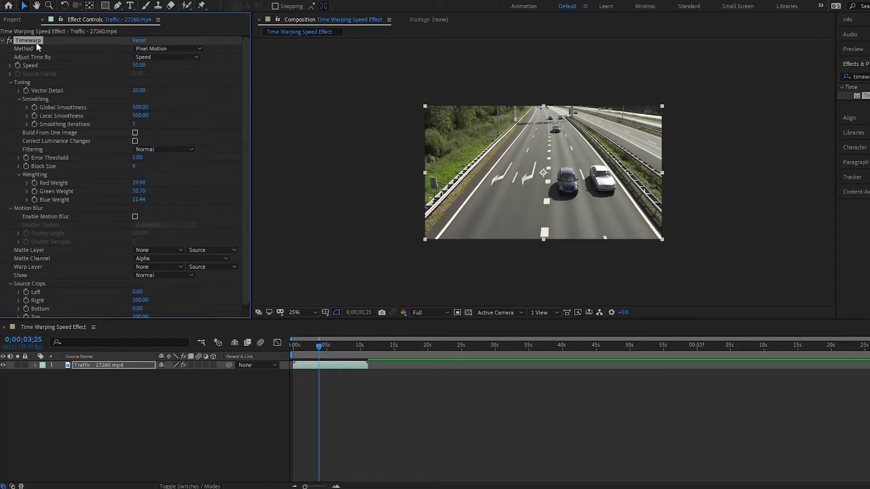
Step: Show the Timewarp Method list: Whole Frames, Frame Mix and Pixel Motion
left_click(168, 48)
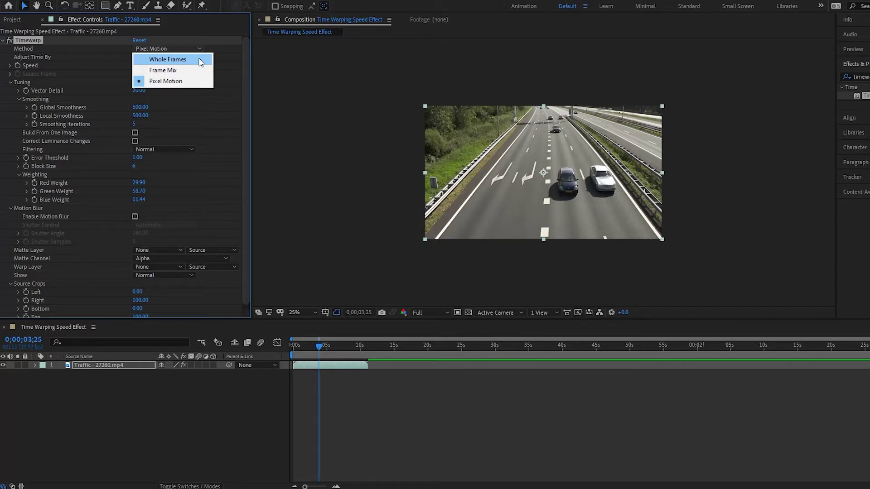
Step: Switch Timewarp to Whole Frames, expand Speed, and preview the clip from the start at Speed 50
left_click(201, 62)
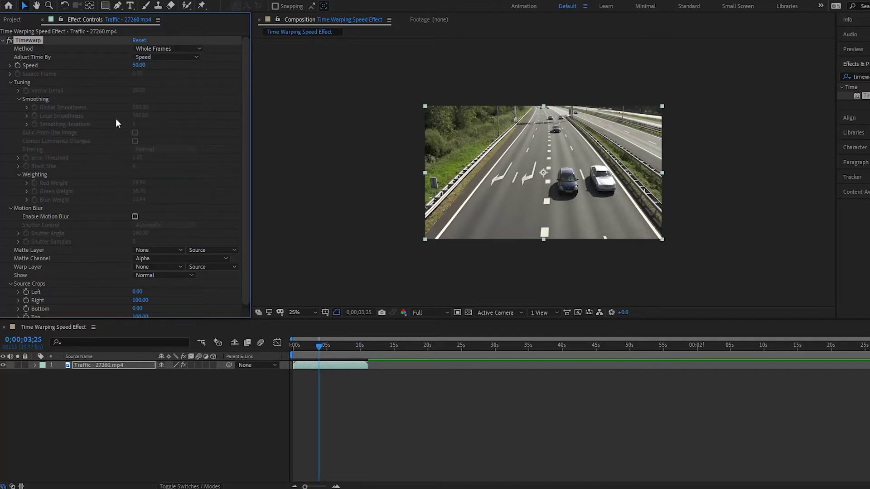
left_click(10, 66)
left_click(164, 64)
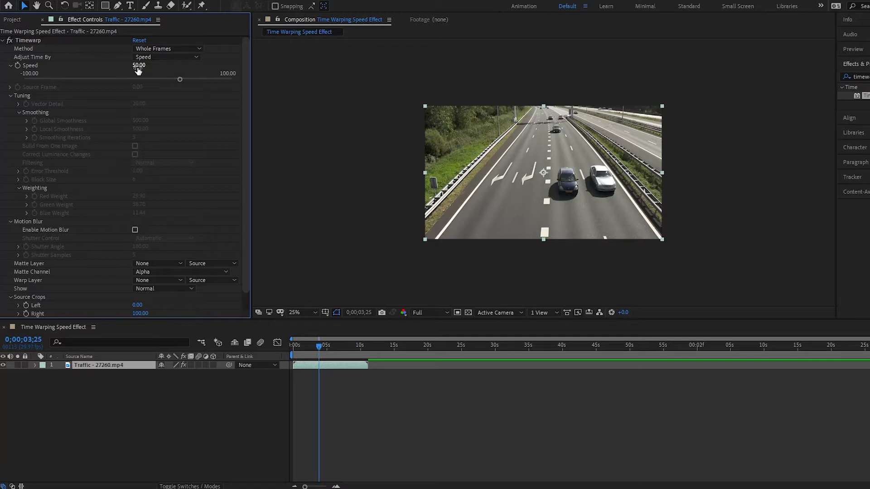
key("Home")
key("space")
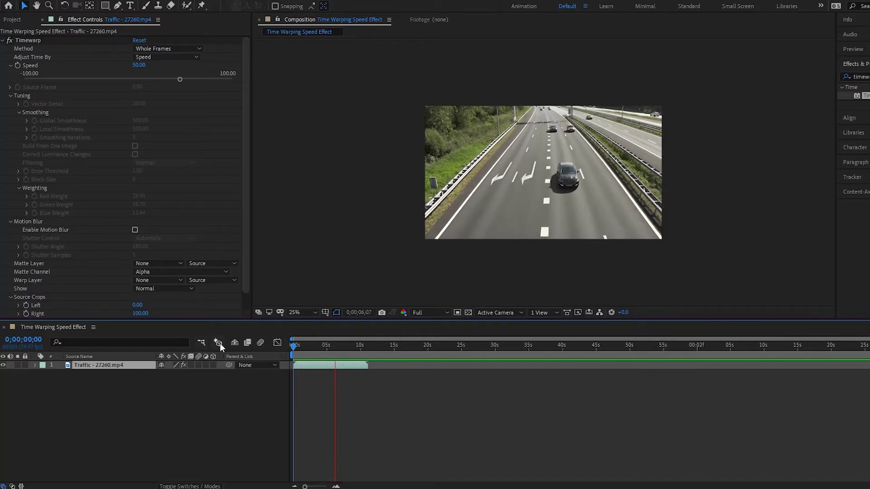
key("space")
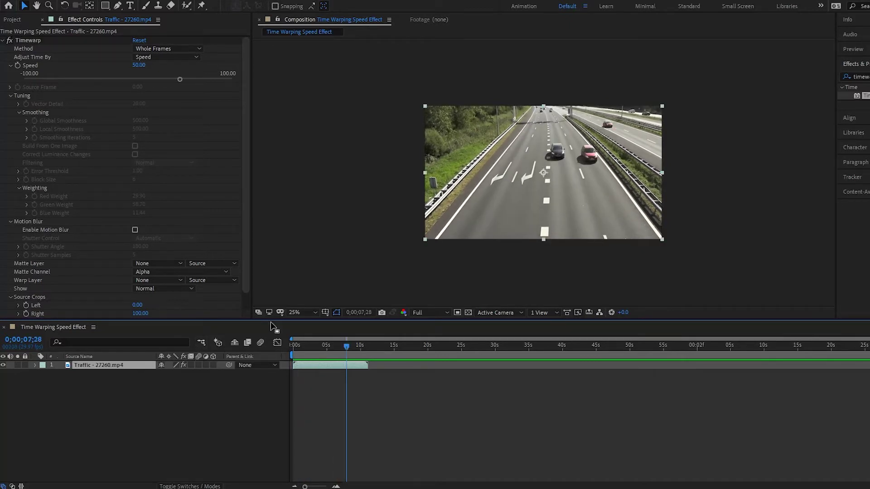
left_click(138, 65)
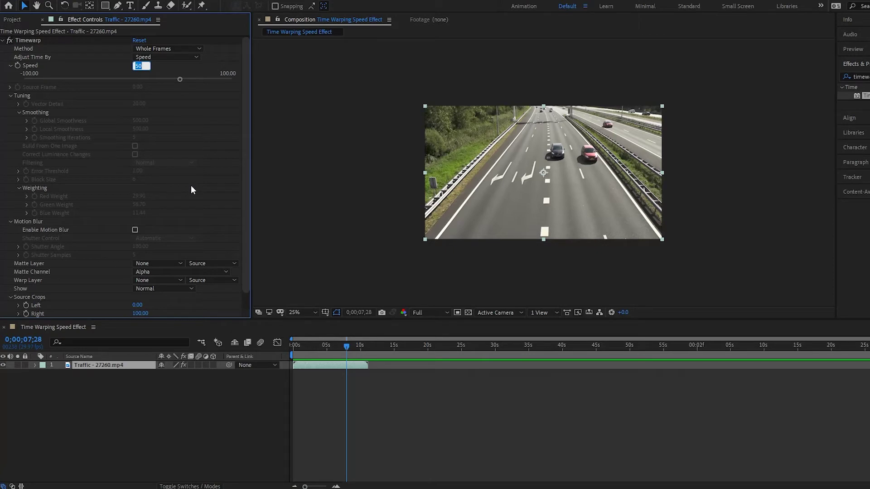
type("300")
left_click(190, 117)
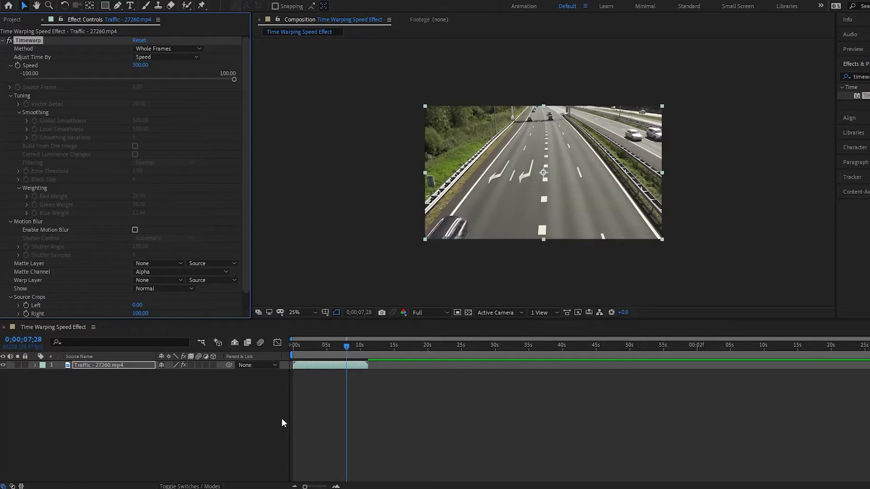
left_click_drag(346, 346, 196, 351)
key("space")
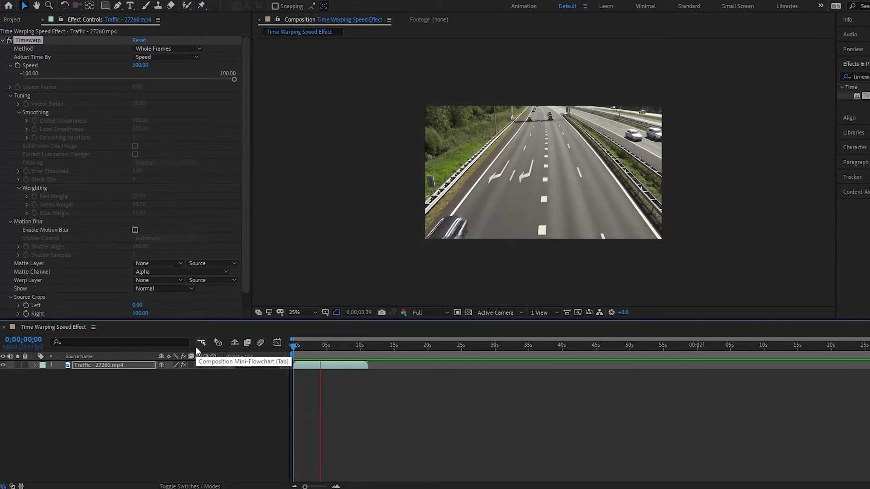
key("space")
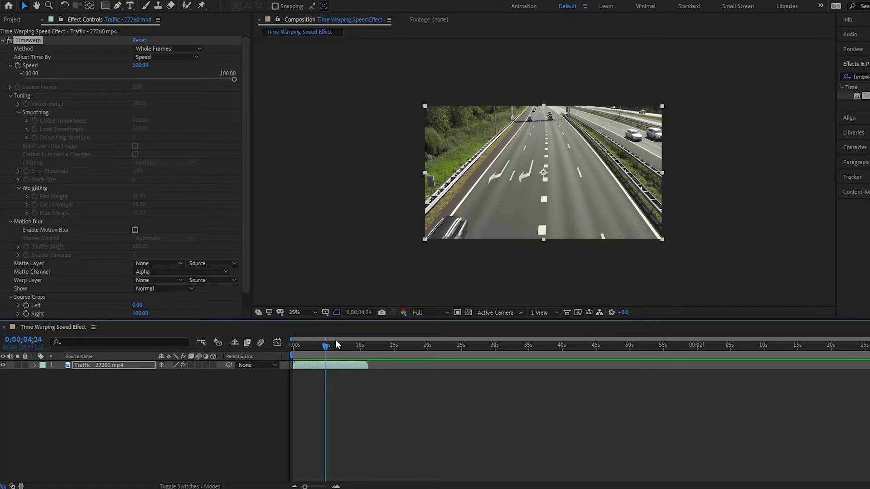
left_click_drag(326, 348, 320, 350)
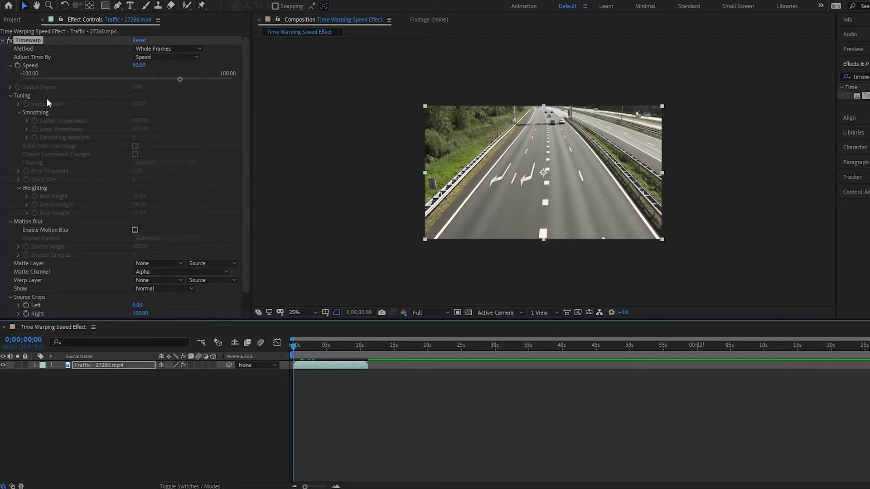
Step: Keyframe Speed at 50 at the start, 150 at 0;00;01;10 and 300 at 0;00;01;27
left_click(18, 65)
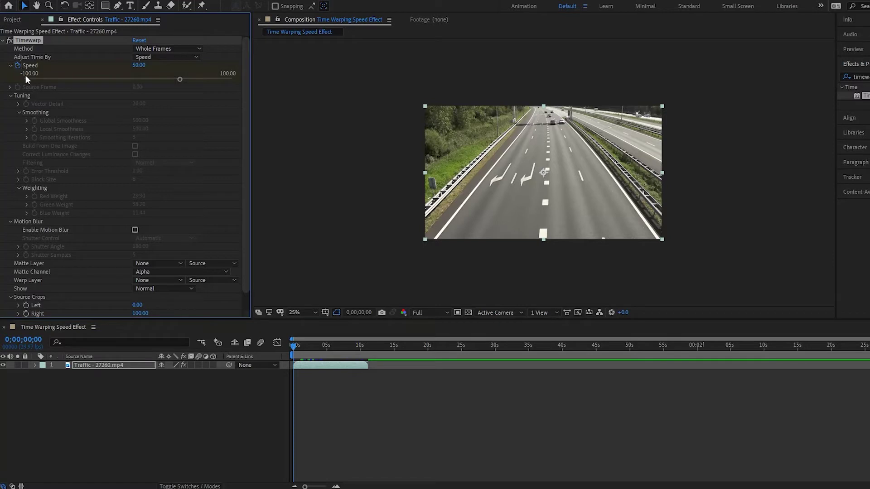
left_click(301, 351)
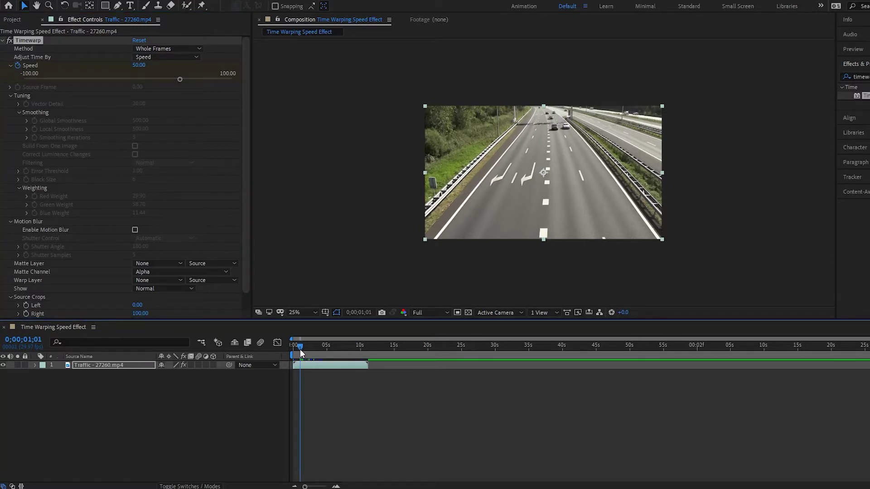
left_click_drag(301, 353, 302, 353)
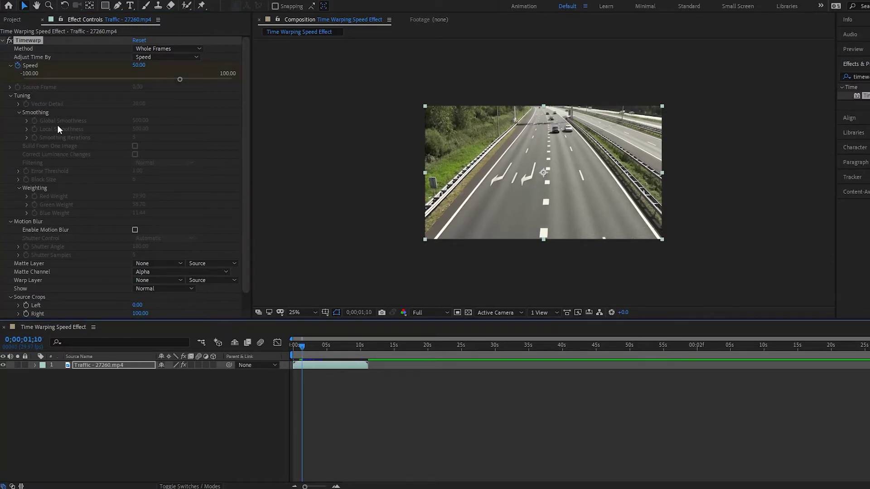
left_click(144, 66)
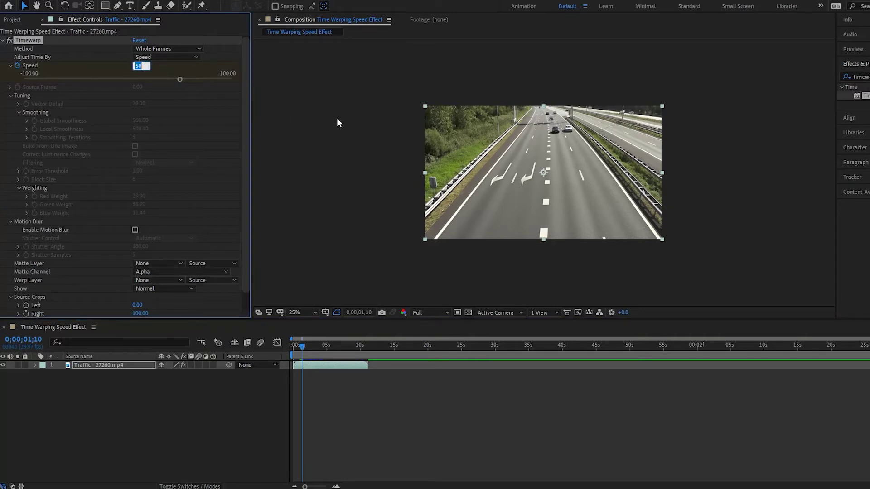
type("150")
key("Return")
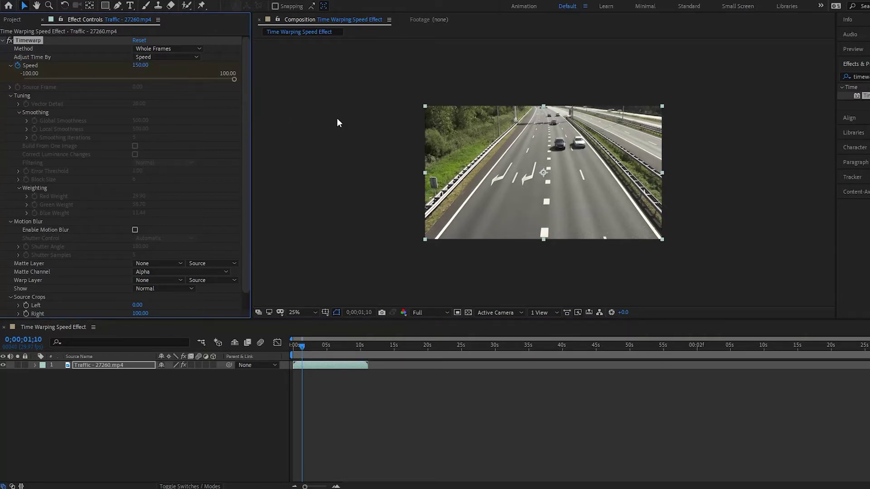
left_click_drag(303, 347, 306, 347)
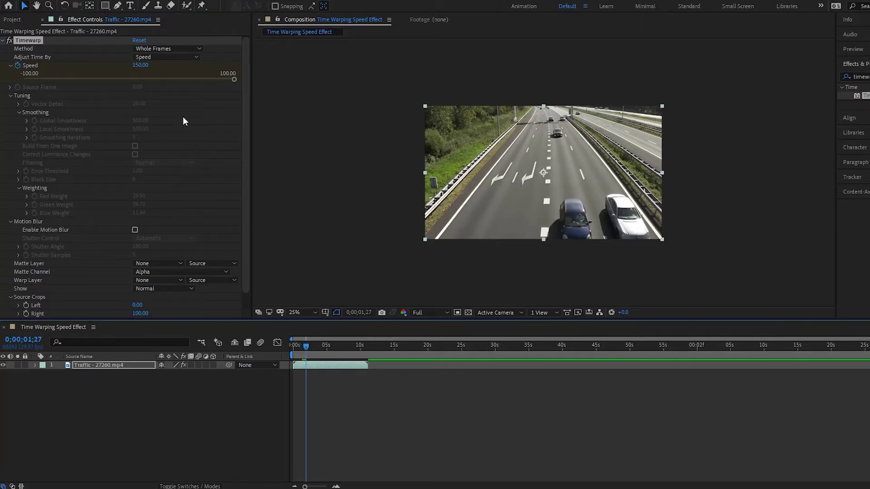
left_click(141, 66)
type("300")
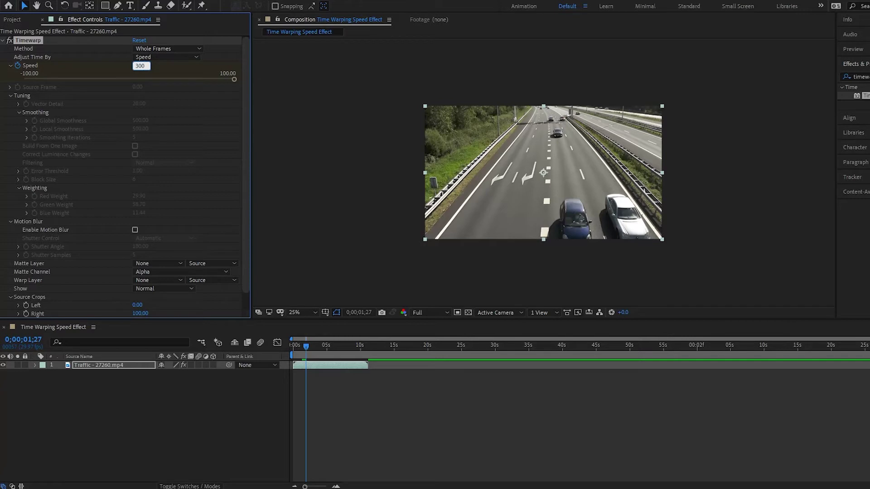
key("Return")
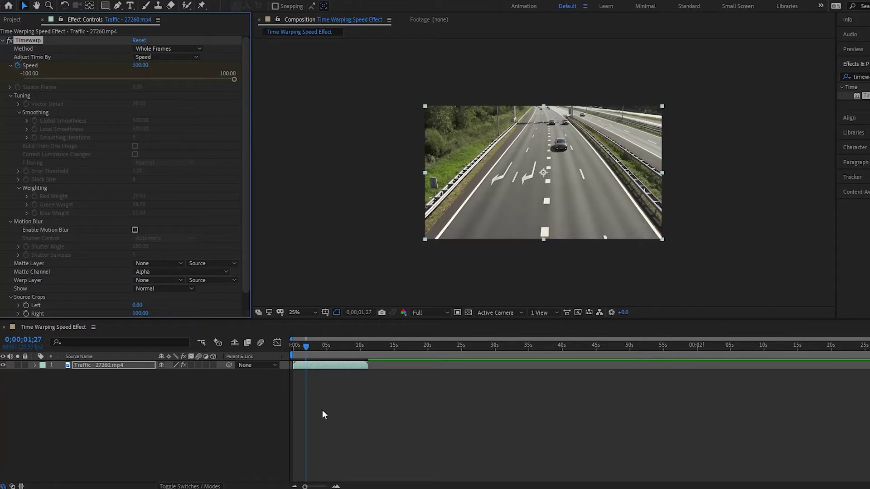
Step: Reveal the Speed keyframes with U and move the middle 150 keyframe earlier, to 0;00;00;29
key("u")
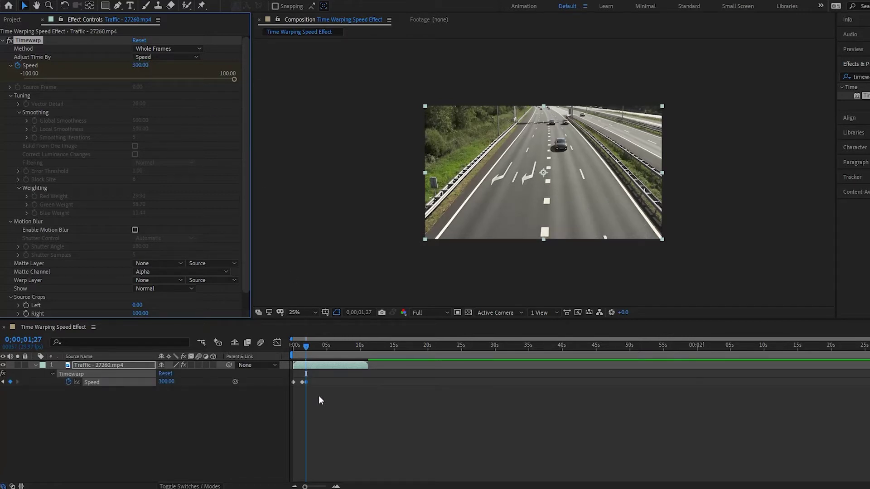
scroll(319, 396, "up", 5)
scroll(306, 374, "down", 3)
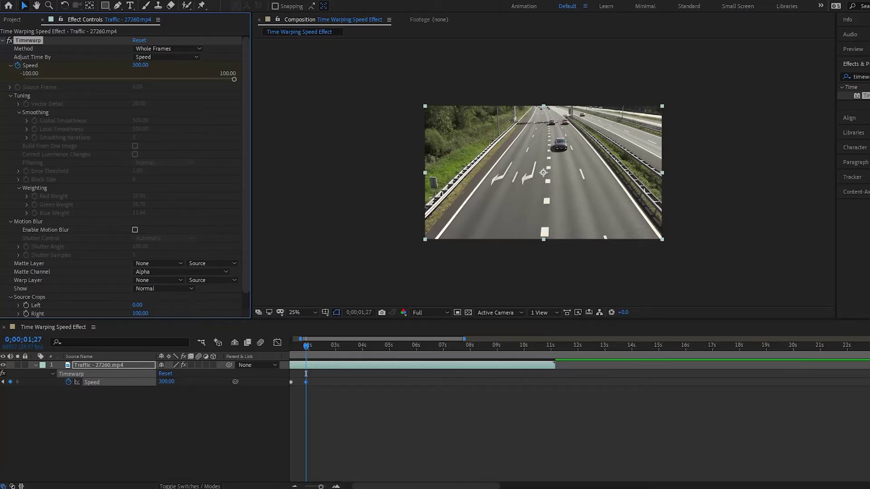
left_click_drag(368, 487, 324, 483)
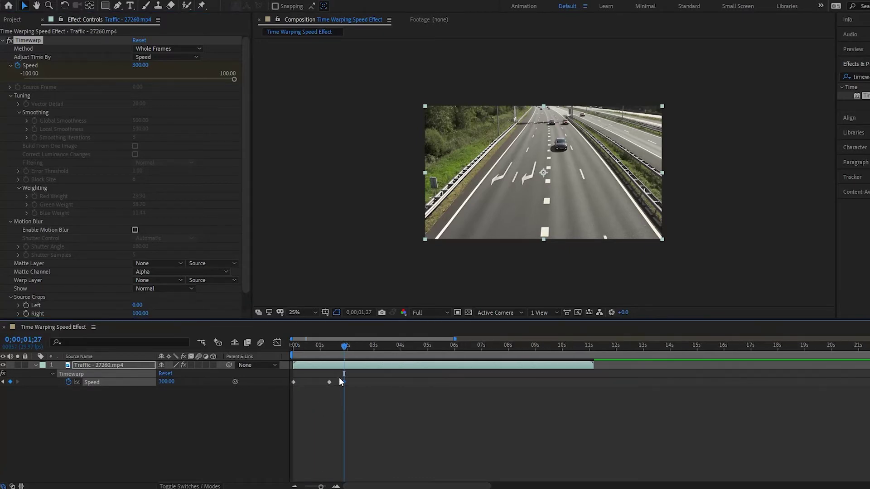
left_click_drag(329, 383, 320, 383)
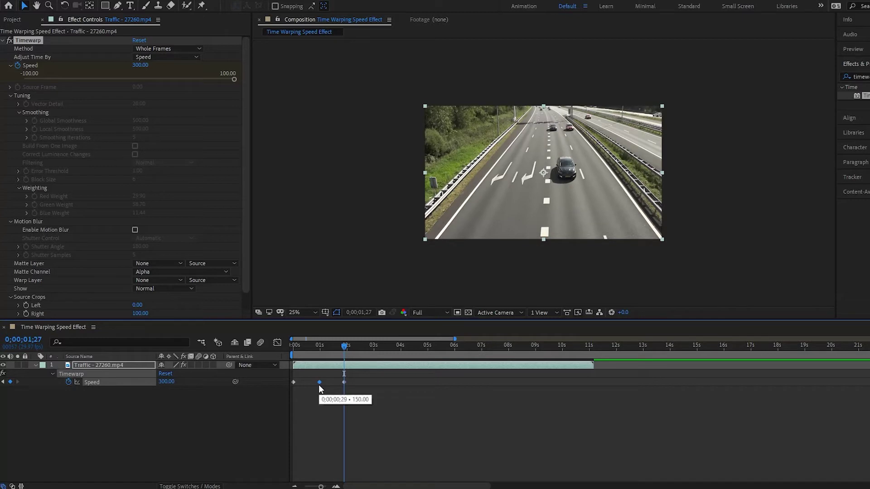
left_click(96, 365)
Step: Preview and scrub the 50–150–300 speed ramp, then marquee-select all three Speed keyframes
key("u")
key("u")
key("u")
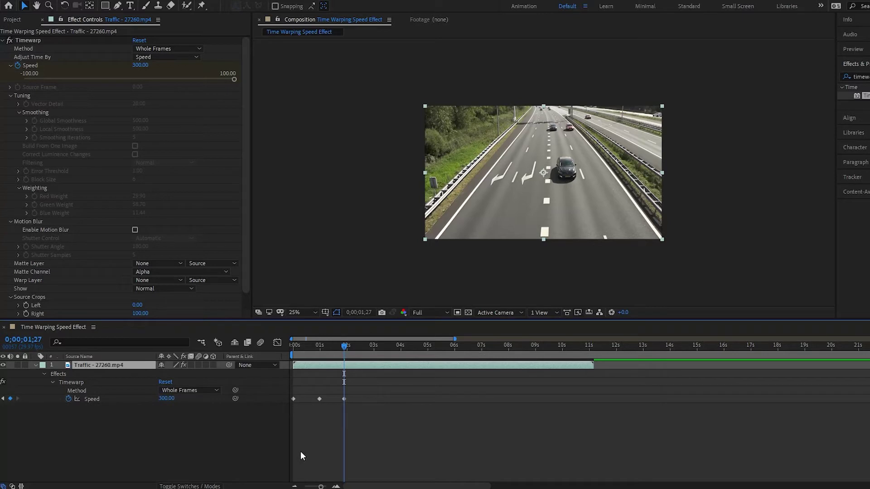
key("space")
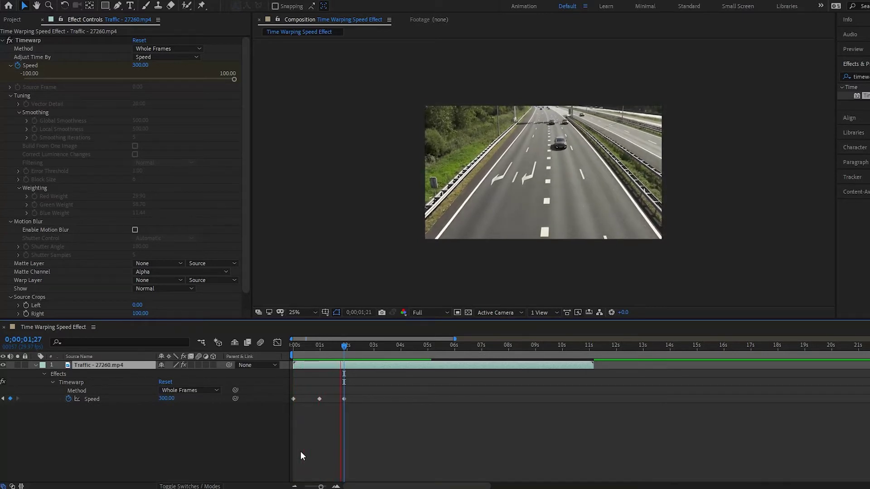
key("space")
key("Home")
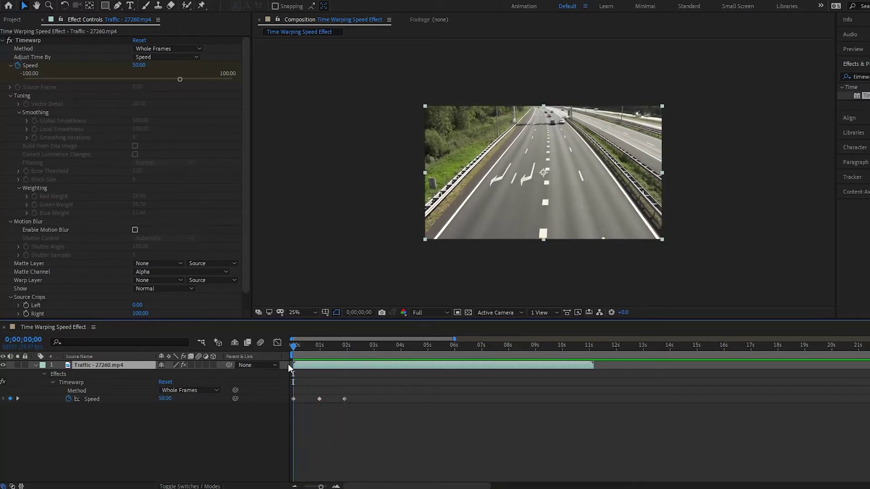
mouse_move(293, 346)
left_mouse_down()
mouse_move(318, 348)
mouse_move(290, 348)
left_mouse_up()
left_click_drag(291, 347, 346, 349)
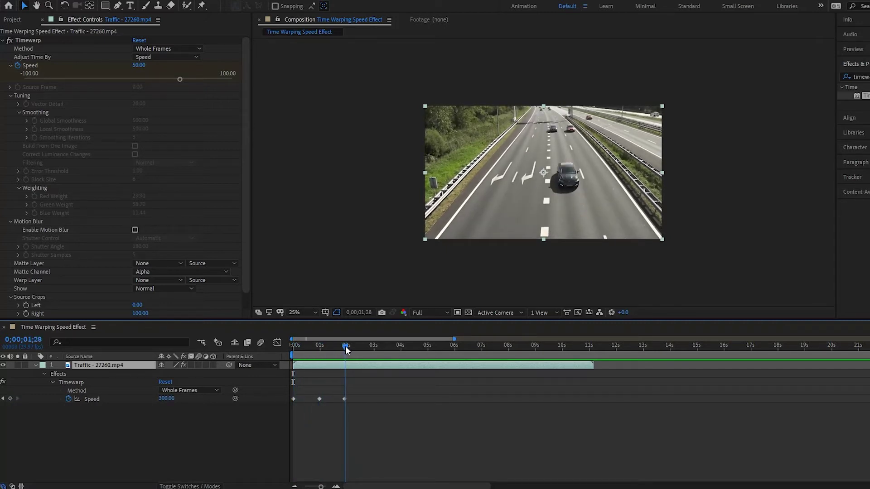
left_click_drag(384, 415, 282, 396)
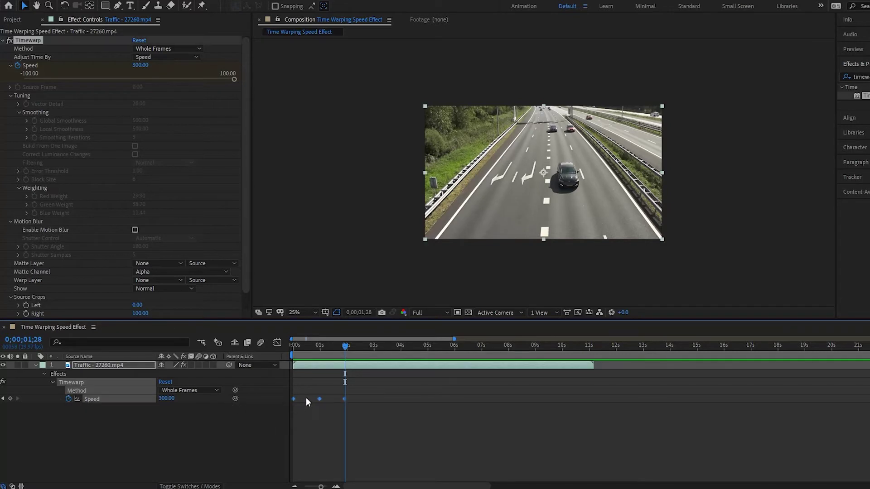
Step: Convert the three Speed keyframes to hold keyframes and preview the stepped speed jumps
right_click(321, 400)
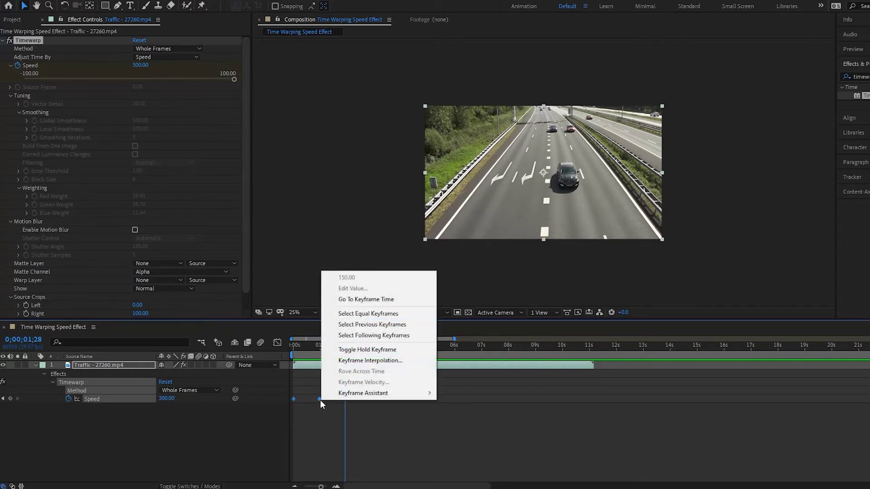
left_click(395, 351)
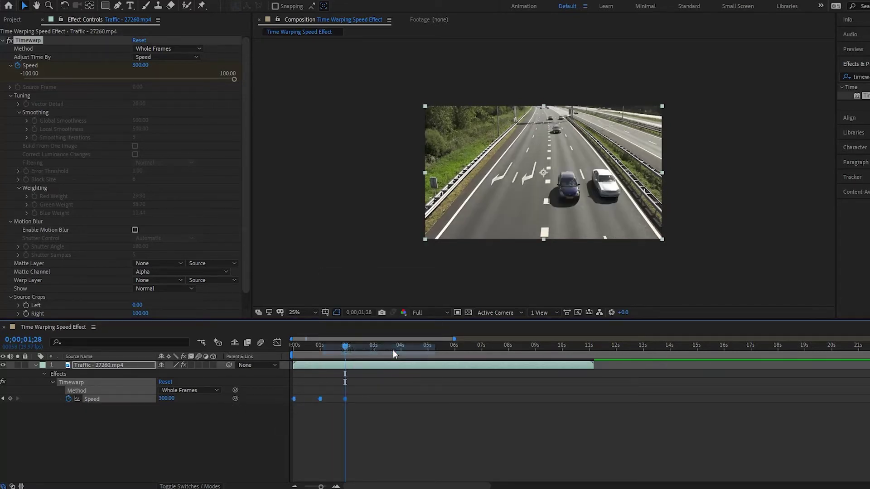
key("space")
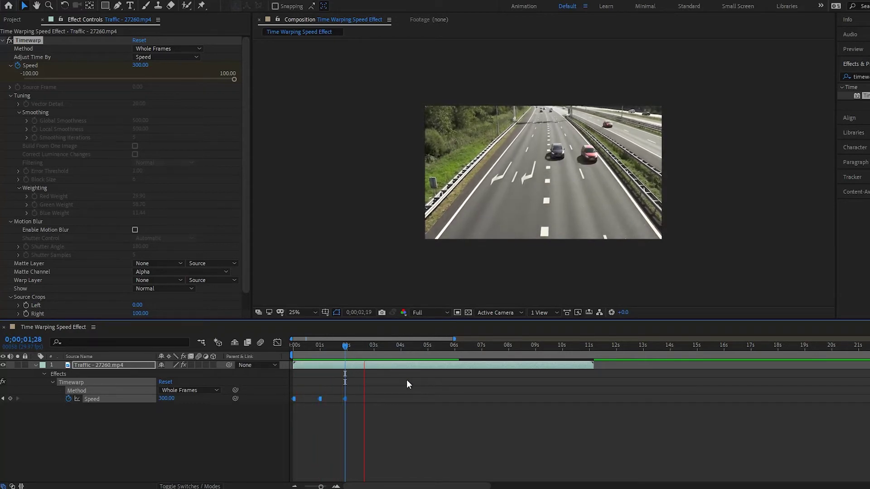
key("space")
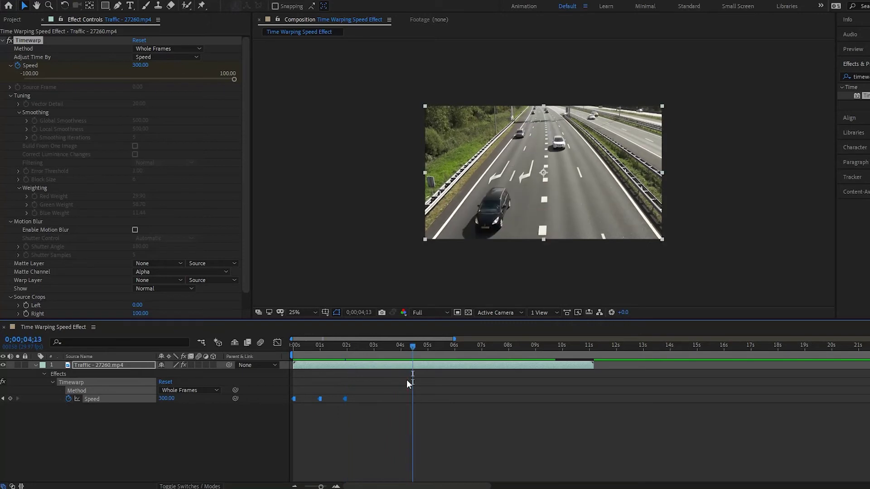
Step: Move the later Speed keyframe to 0;00;02;15 and preview the adjusted result
left_click(345, 426)
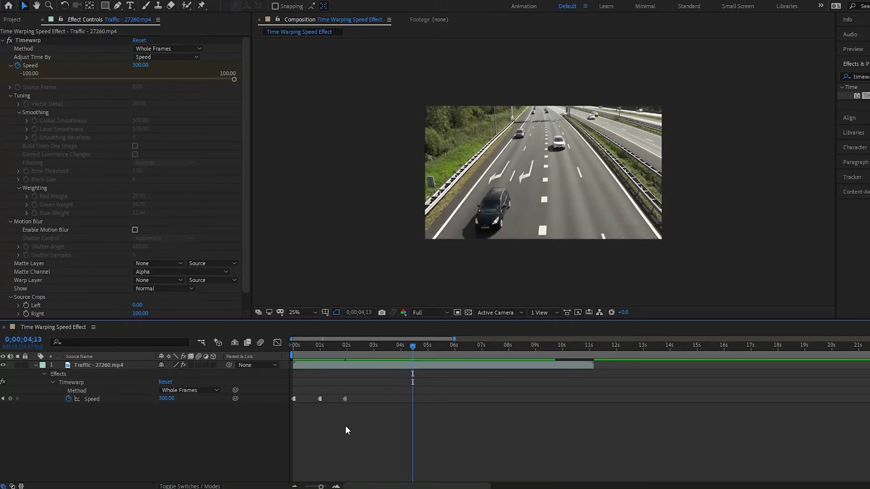
left_click_drag(353, 408, 384, 400)
left_click(329, 400)
left_click(366, 420)
key("space")
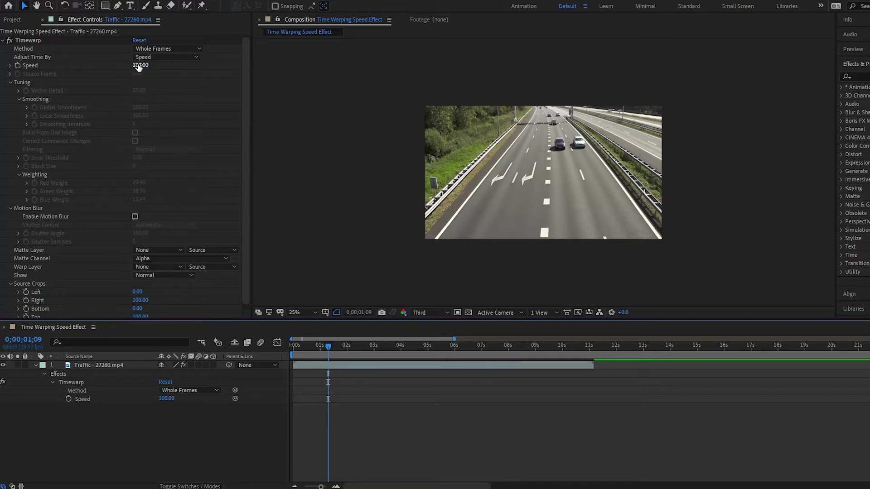
Step: Keyframe Speed at 100 at 0;00;01;09 and -27 at 0;00;02;16, then preview the reverse
left_click(17, 66)
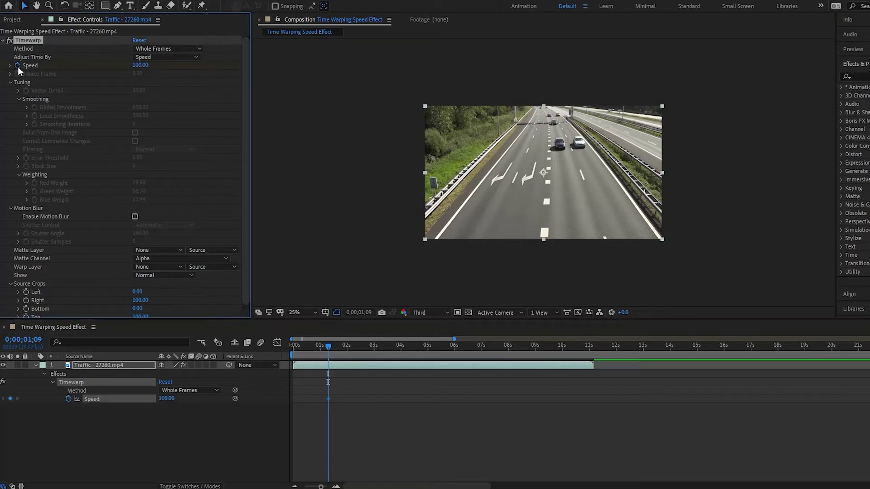
left_click(361, 349)
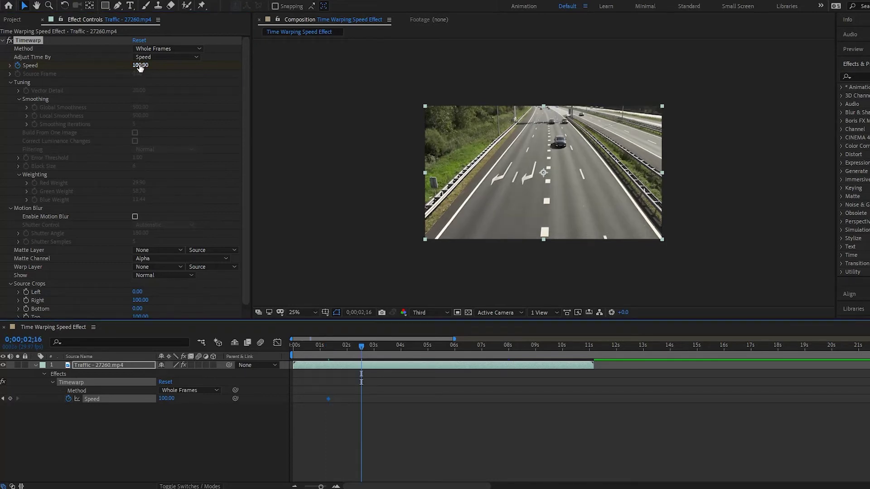
left_click_drag(140, 67, 83, 71)
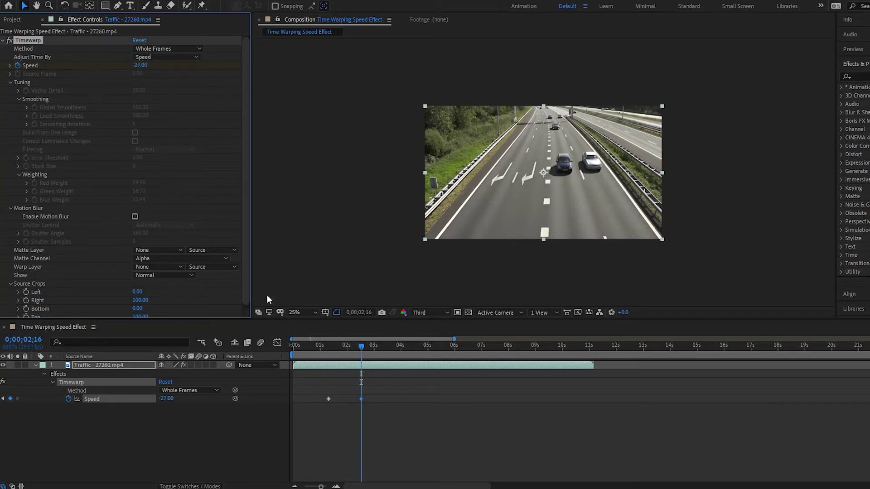
key("space")
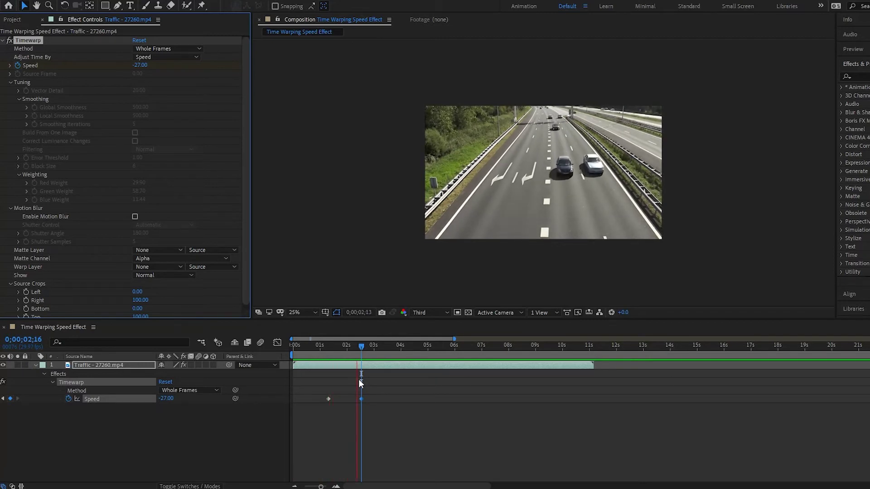
Step: Make the 100 and -27 Speed keyframes hold keyframes and scrub through the abrupt reversal
key("space")
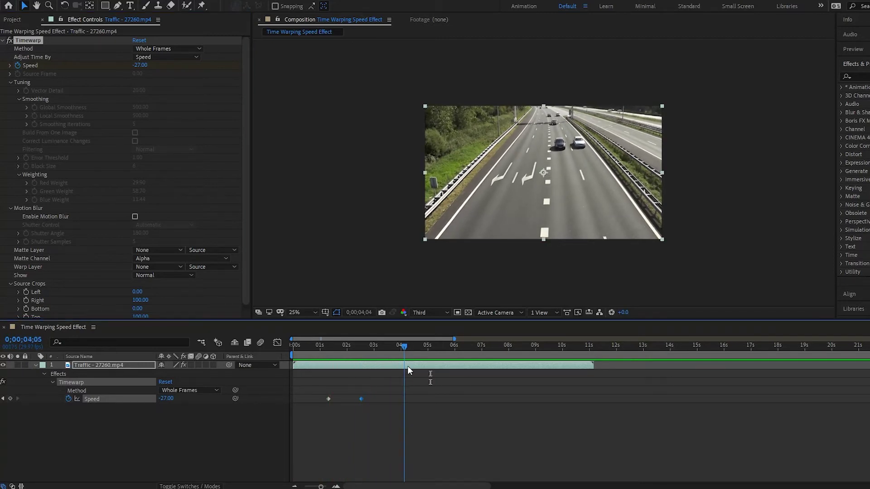
left_click(370, 422)
left_click_drag(369, 421, 327, 398)
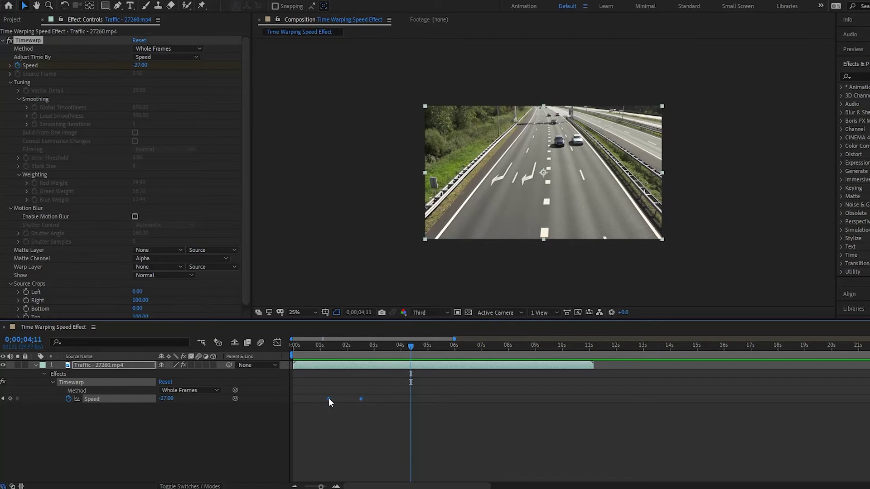
right_click(328, 398)
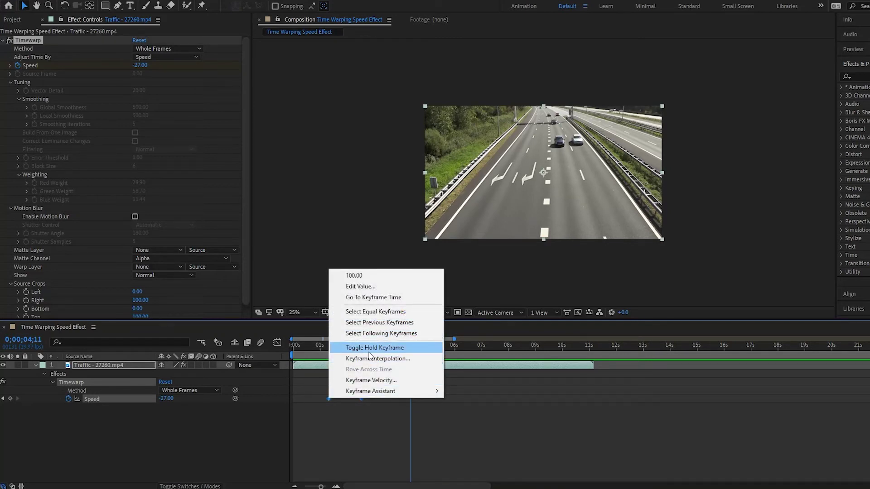
left_click(370, 352)
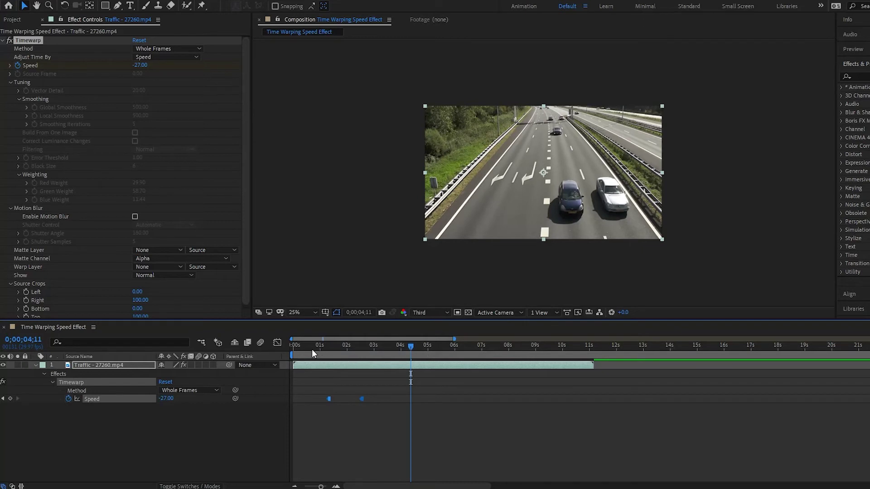
left_click_drag(306, 348, 396, 359)
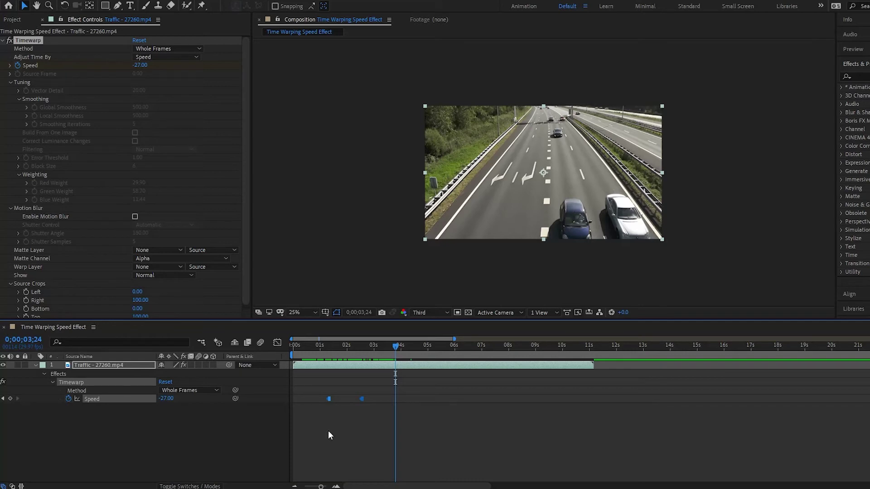
Step: Set the first Speed hold keyframe to 0 and preview the frozen traffic
key("j")
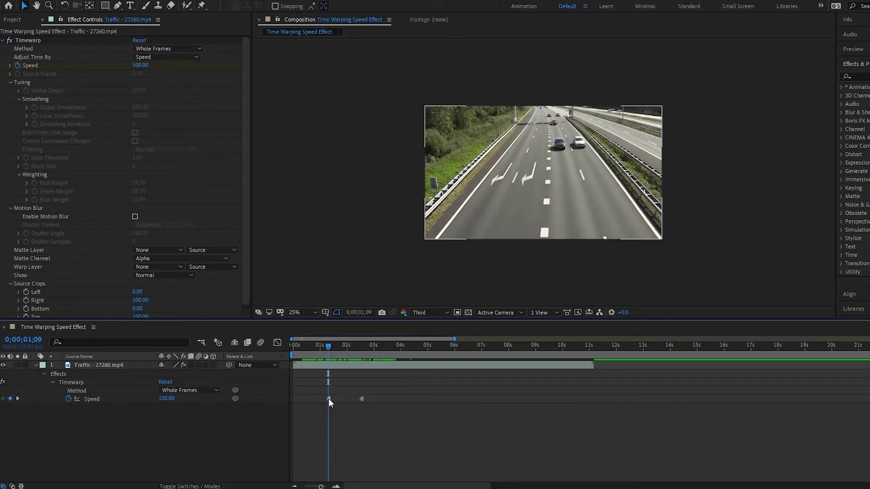
double_click(328, 399)
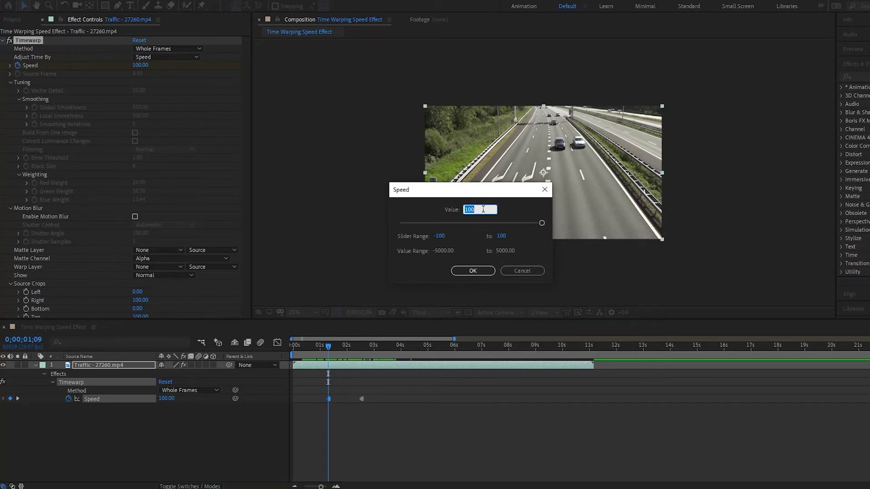
type("0")
left_click(470, 271)
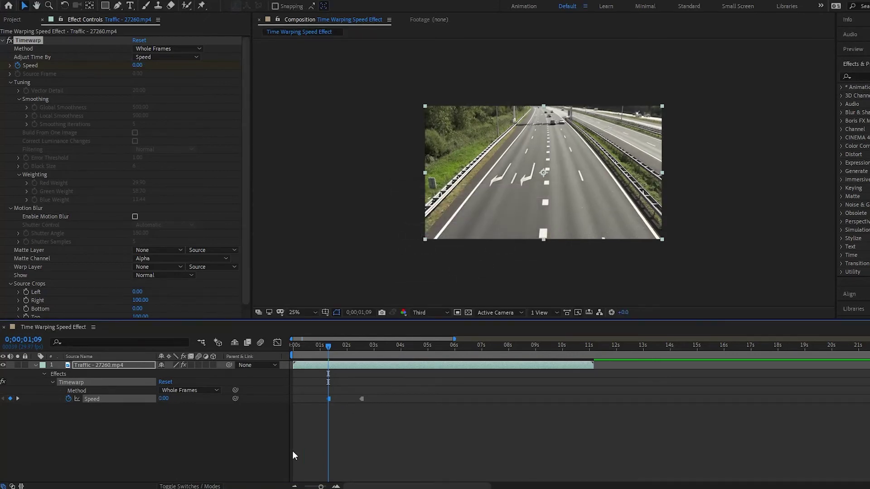
key("space")
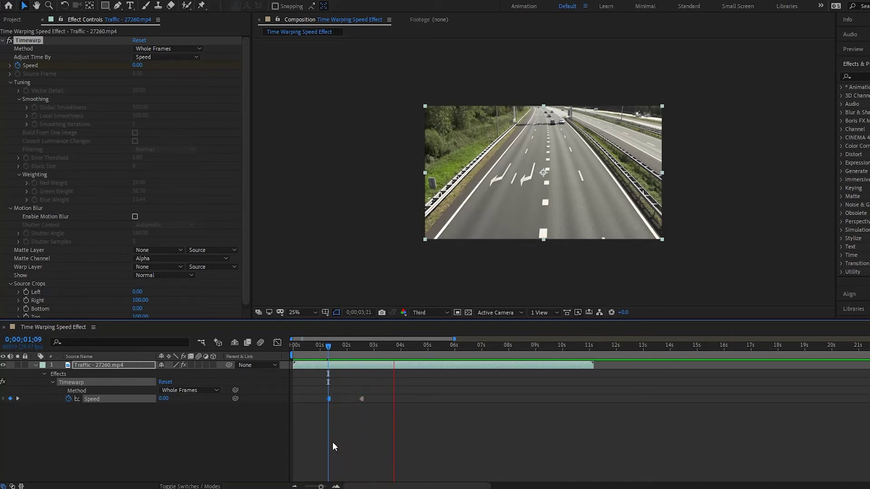
key("space")
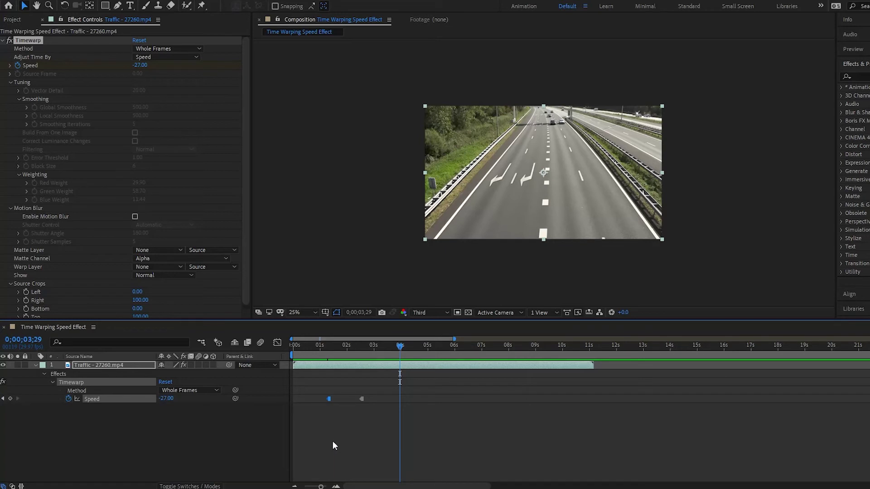
Step: Return to 0;00;01;09 and undo the recent Speed keyframe changes
left_click_drag(331, 351, 329, 350)
key("ctrl+z")
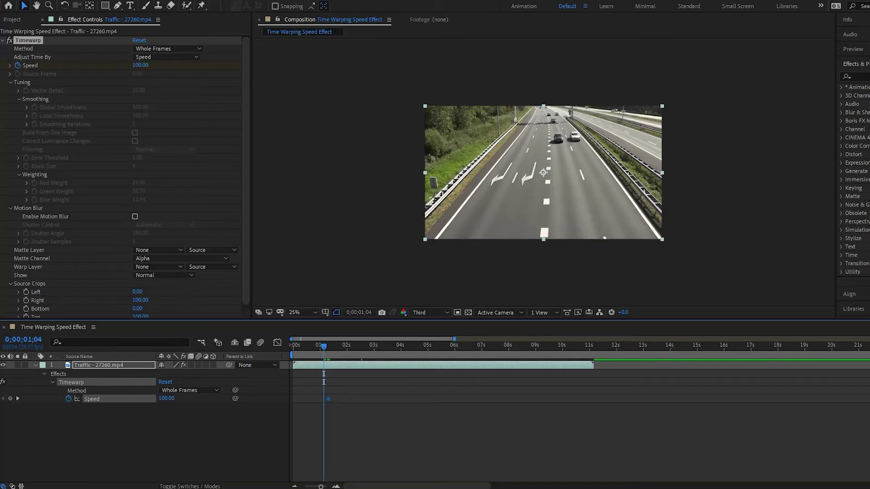
left_click(202, 438)
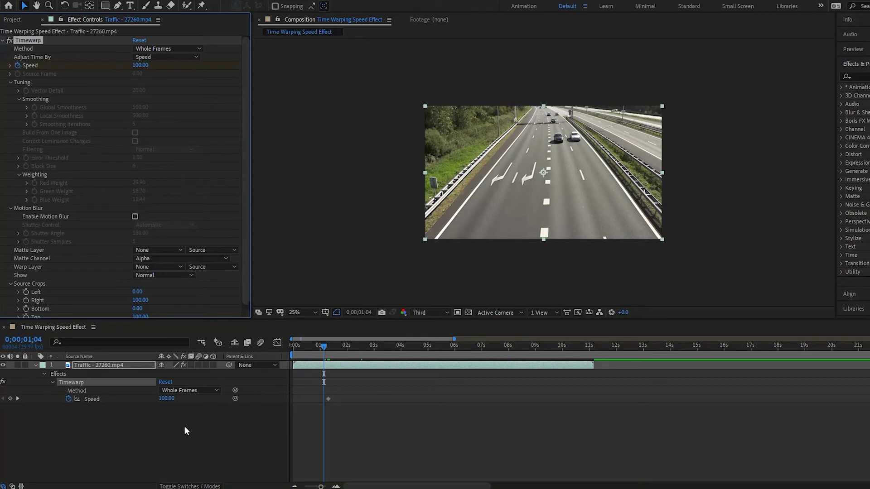
Step: Enable Timewarp motion blur with Shutter Samples set to 38
left_click(135, 216)
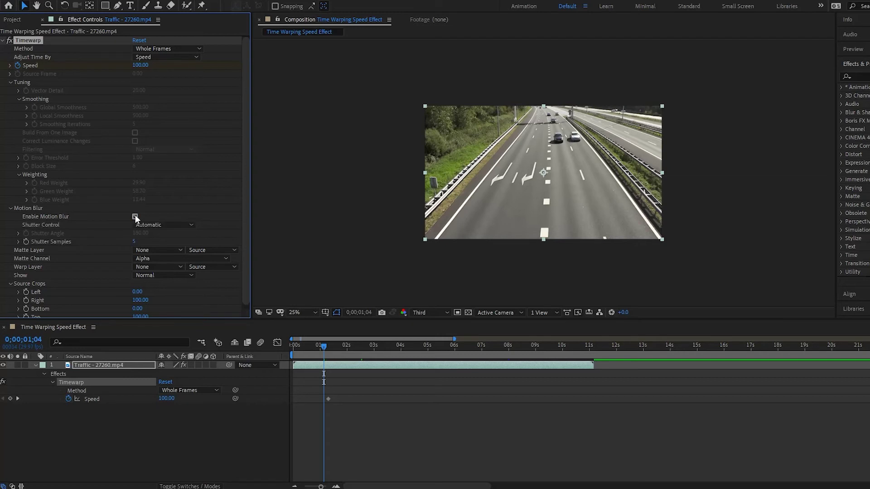
left_click(135, 242)
type("38")
key("Return")
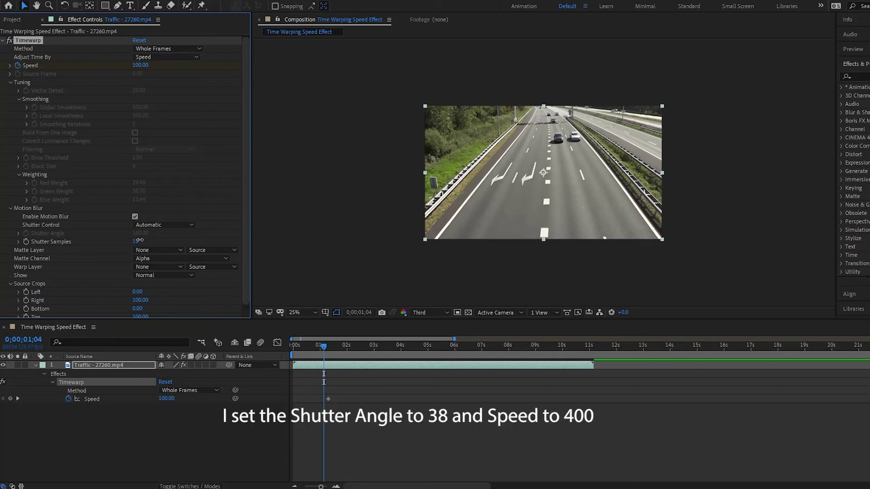
Step: Set Speed to 400, preview the motion-blurred clip, and bring up the Adjust Time By choices
left_click(141, 65)
type("400")
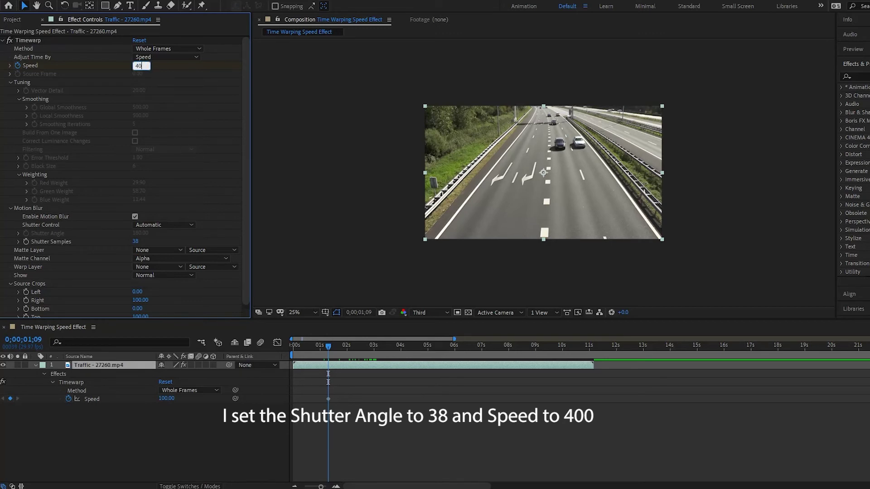
key("Return")
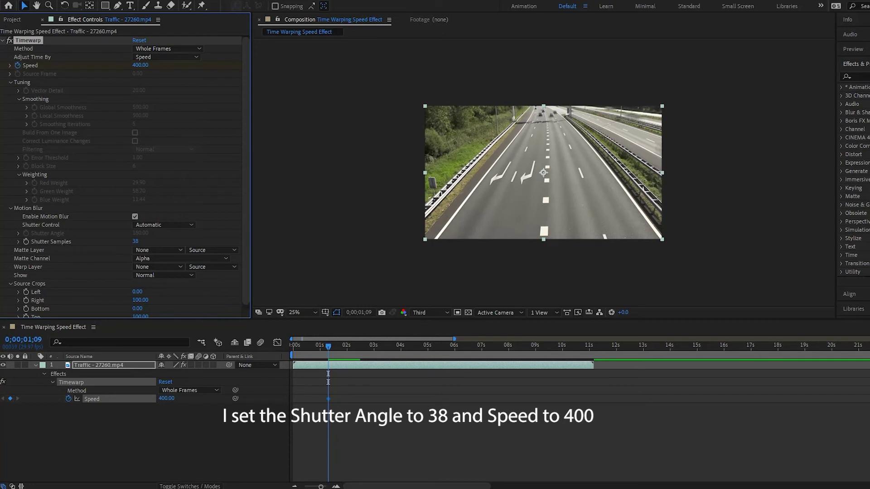
key("space")
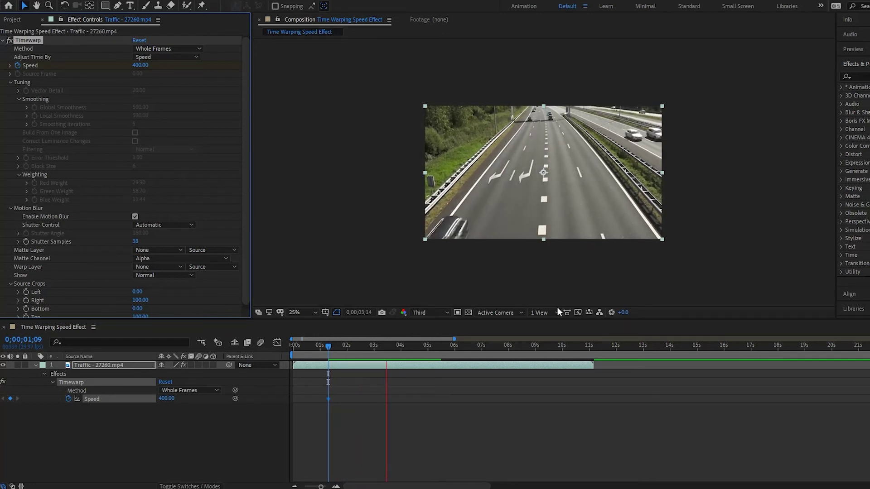
key("space")
left_click_drag(331, 347, 347, 363)
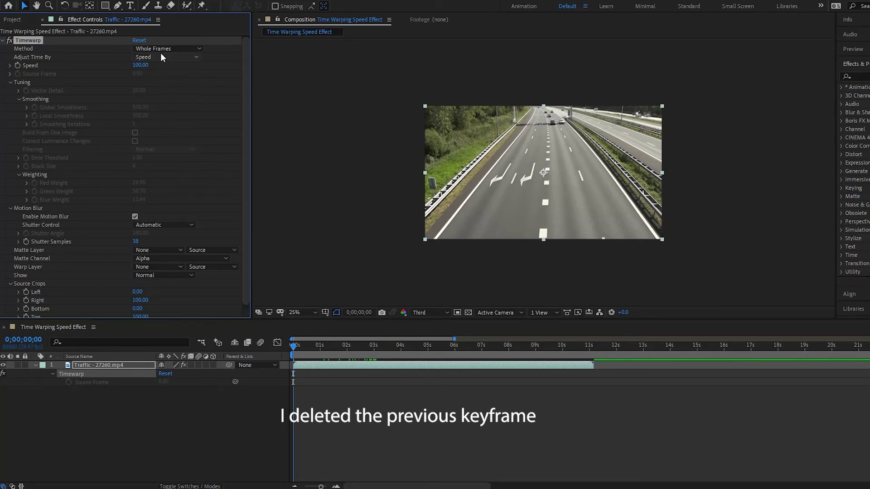
left_click(161, 55)
Step: Switch Timewarp's Adjust Time By to Source Frame and keyframe Source Frame 0 at the start
left_click(167, 78)
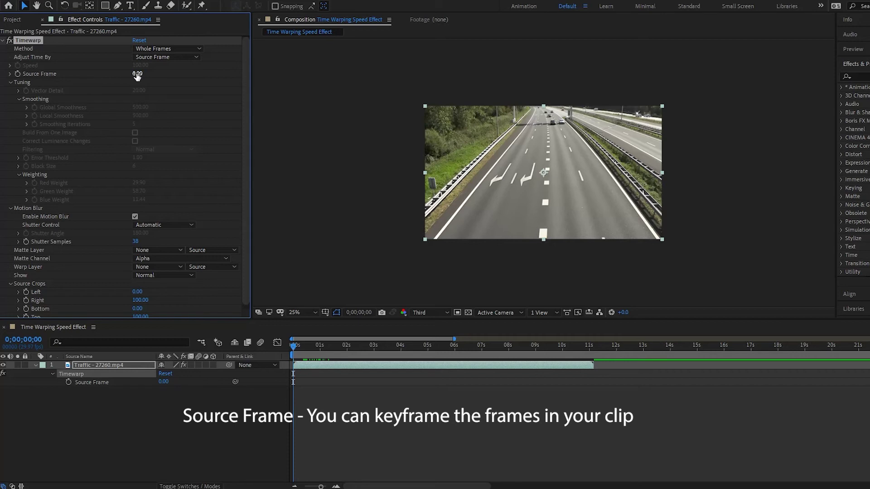
mouse_move(138, 76)
left_mouse_down()
mouse_move(146, 77)
mouse_move(132, 78)
left_mouse_up()
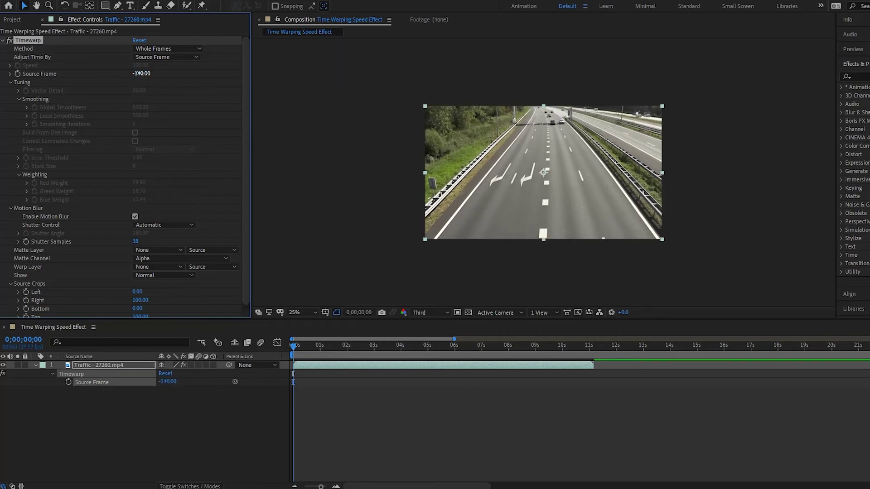
left_click(141, 73)
type("0")
key("Return")
left_click(18, 75)
Step: Keyframe Source Frame 160 at 0;00;00;29, 30 at 0;00;01;20, 400 at 0;00;02;13, then preview
left_click(319, 349)
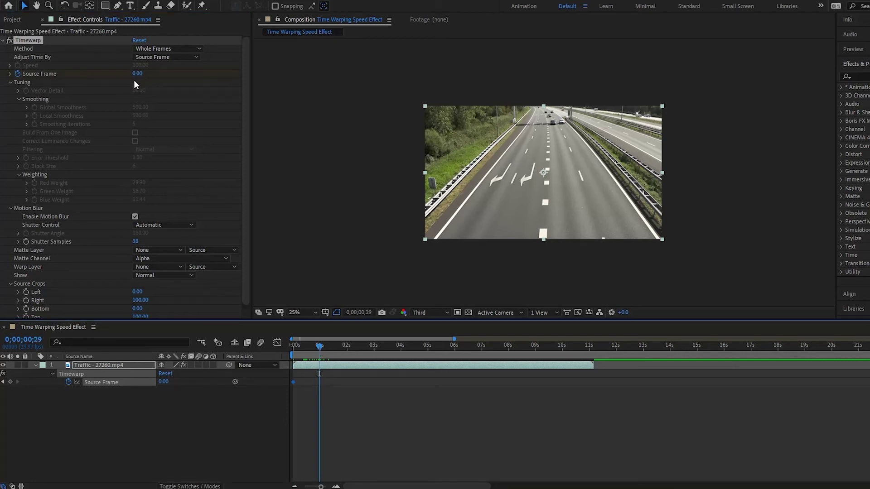
left_click_drag(138, 73, 141, 75)
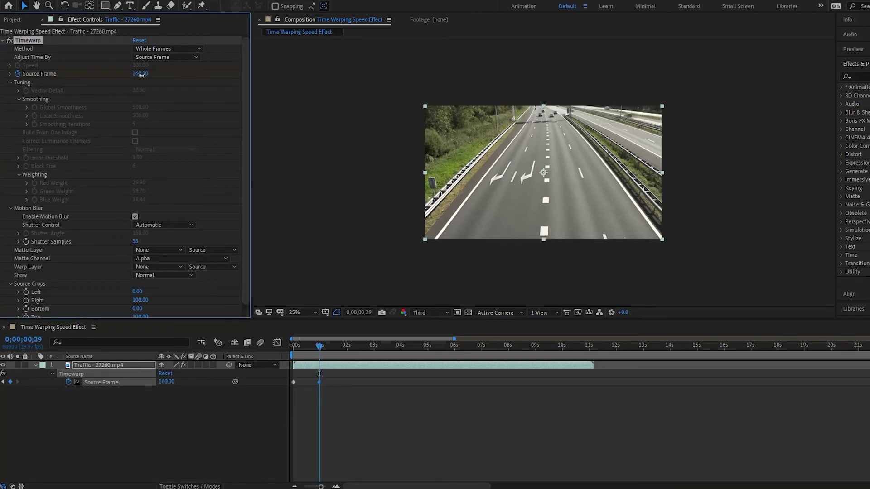
left_click(338, 347)
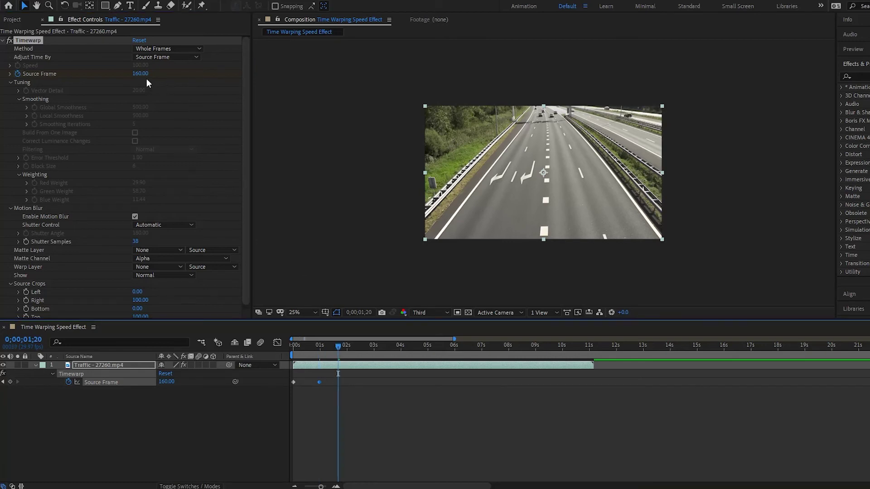
left_click_drag(140, 74, 139, 76)
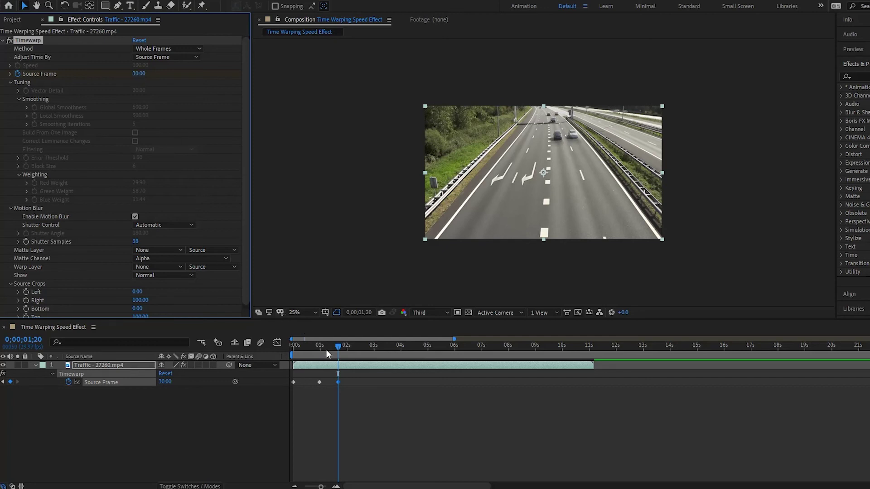
left_click_drag(347, 350, 358, 344)
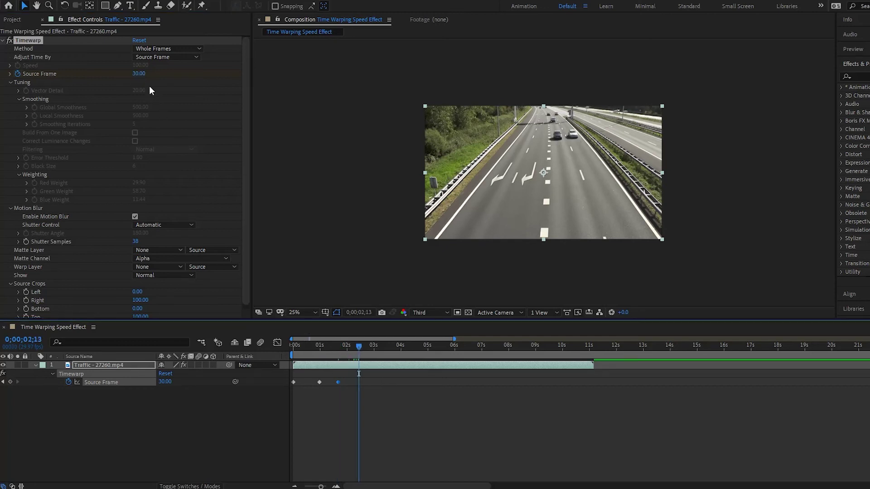
left_click(140, 74)
type("400")
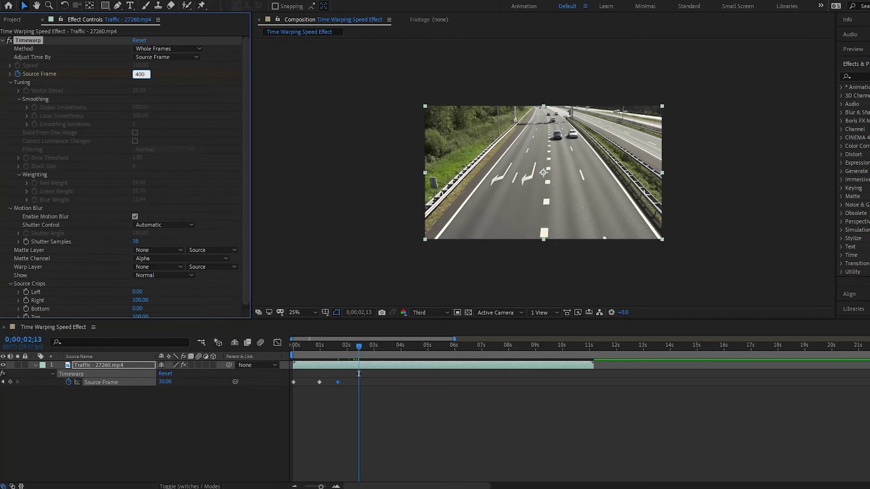
key("Return")
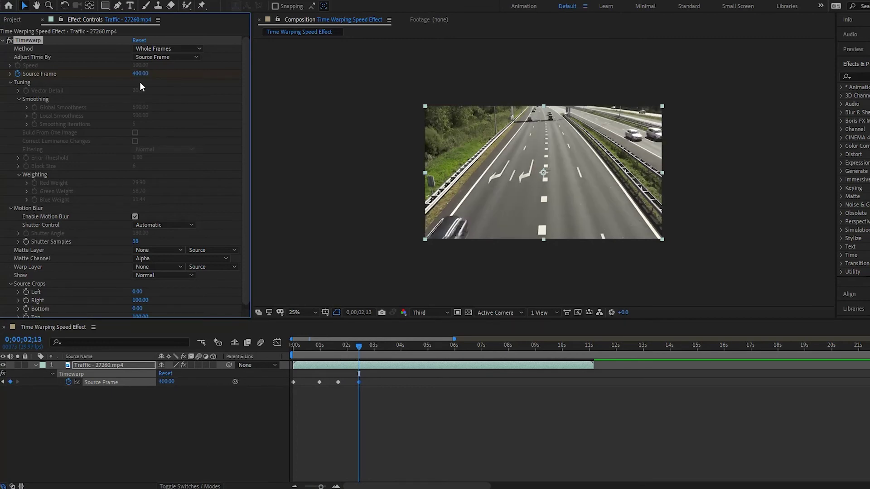
key("space")
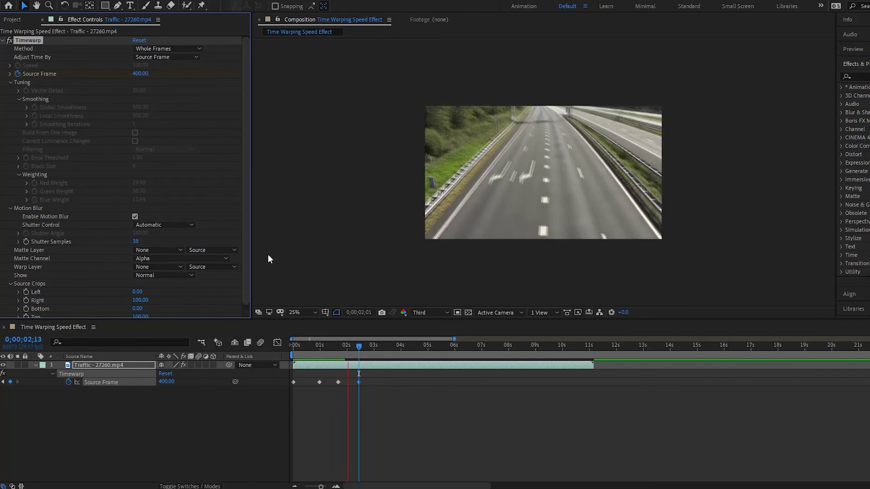
key("space")
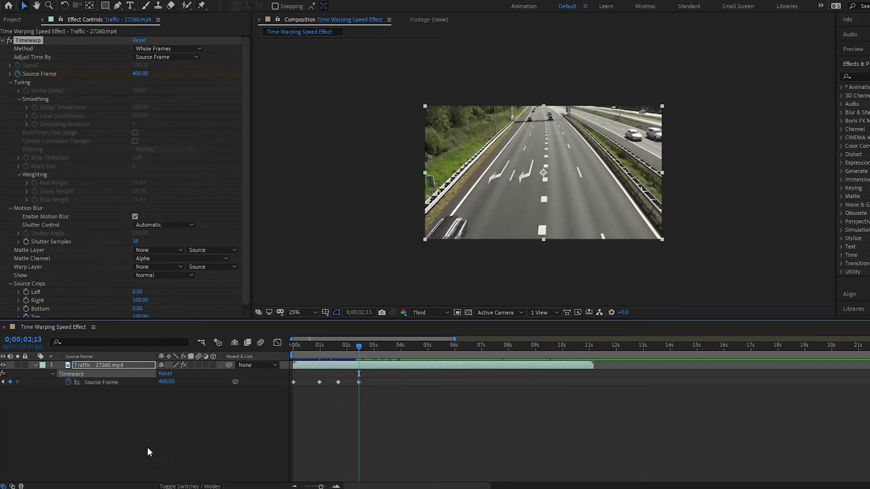
Step: Open the traffic layer in the Layer panel, scrub its frames, and show time as frame numbers
double_click(69, 366)
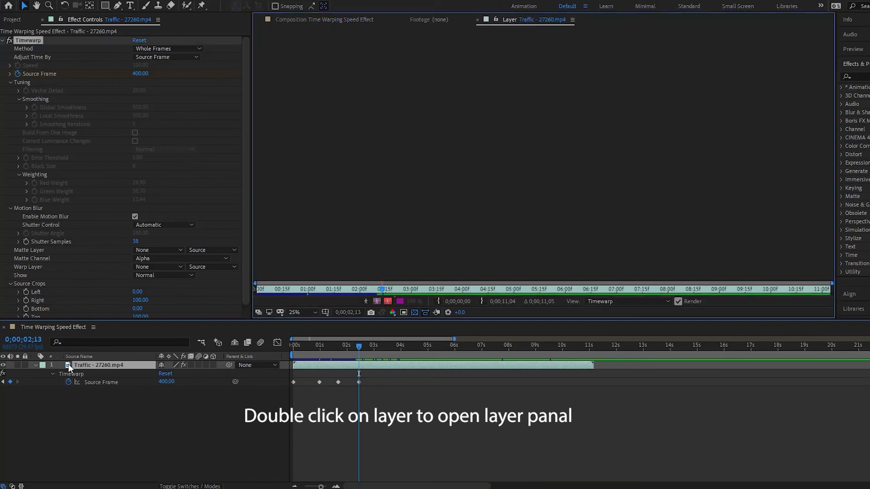
left_click_drag(407, 289, 865, 285)
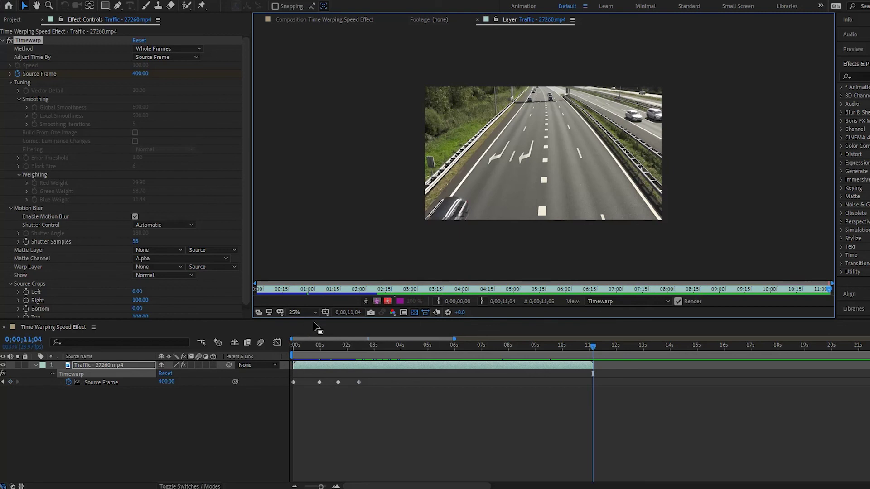
left_click(347, 312, "ctrl")
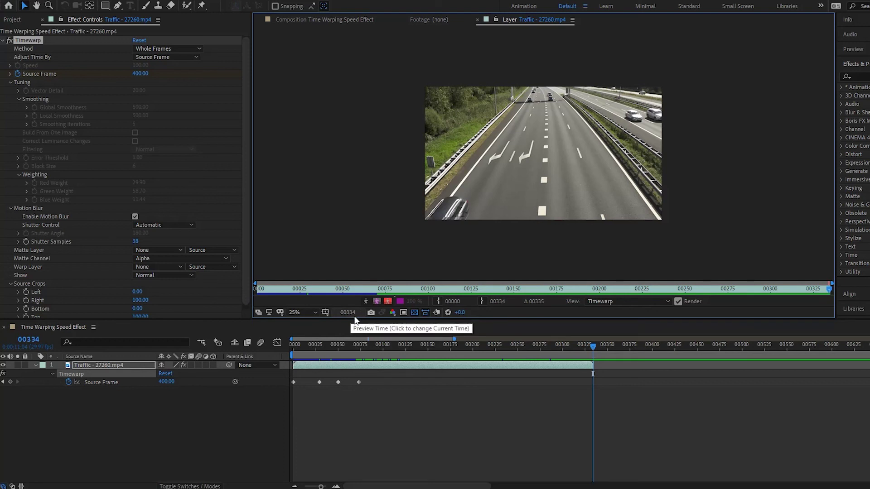
Step: Change the fourth Source Frame keyframe's value from 400 to 334
left_click(358, 348)
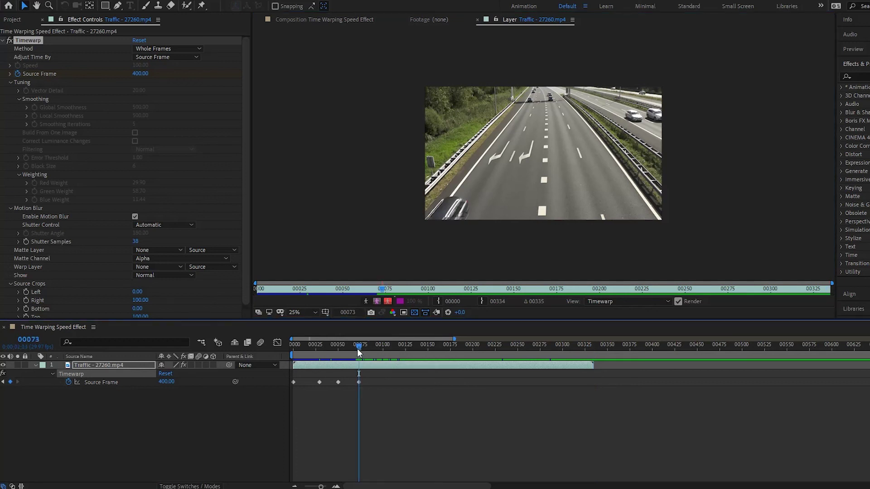
left_click(358, 383)
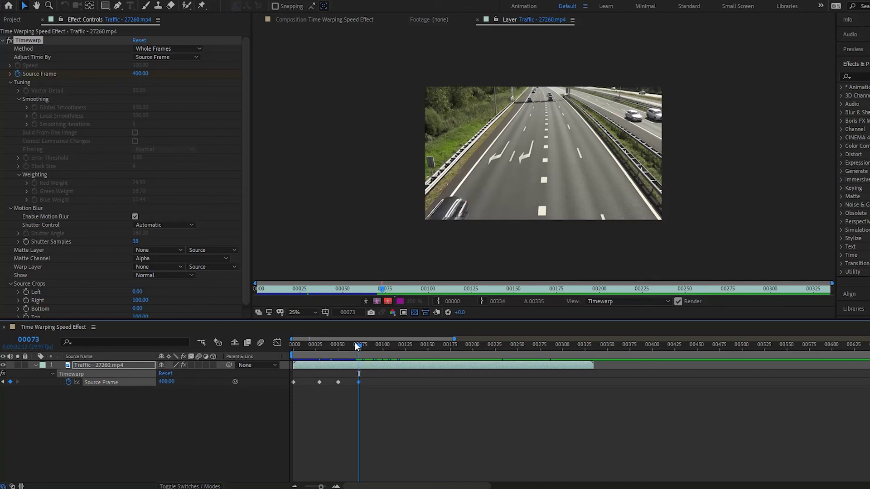
left_click(142, 74)
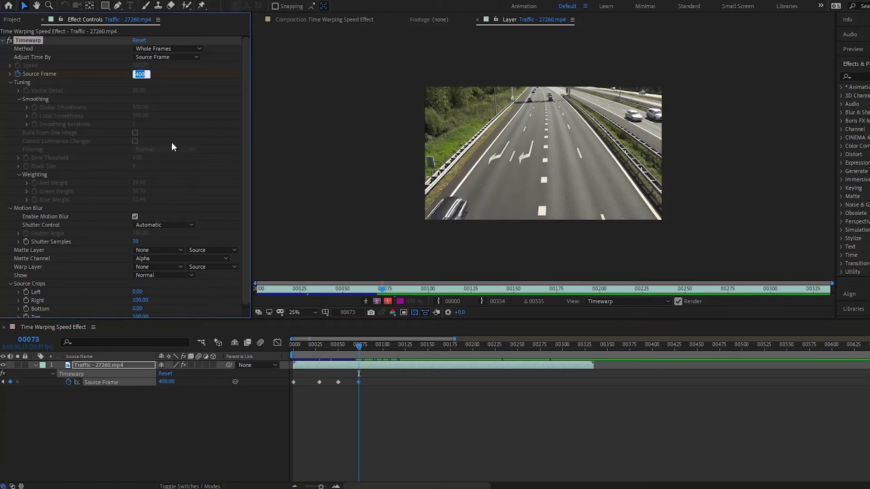
type("334")
key("Return")
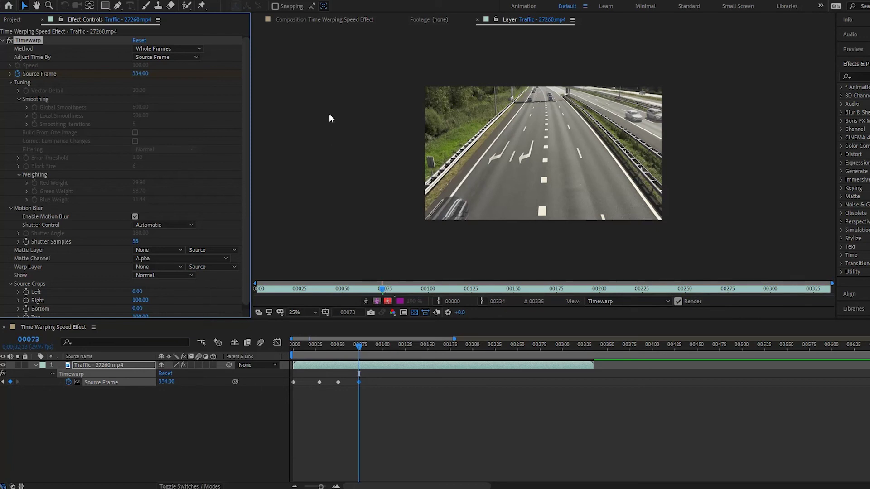
Step: Back in the Composition view, disable Timewarp's Enable Motion Blur and preview the clip
left_click(338, 19)
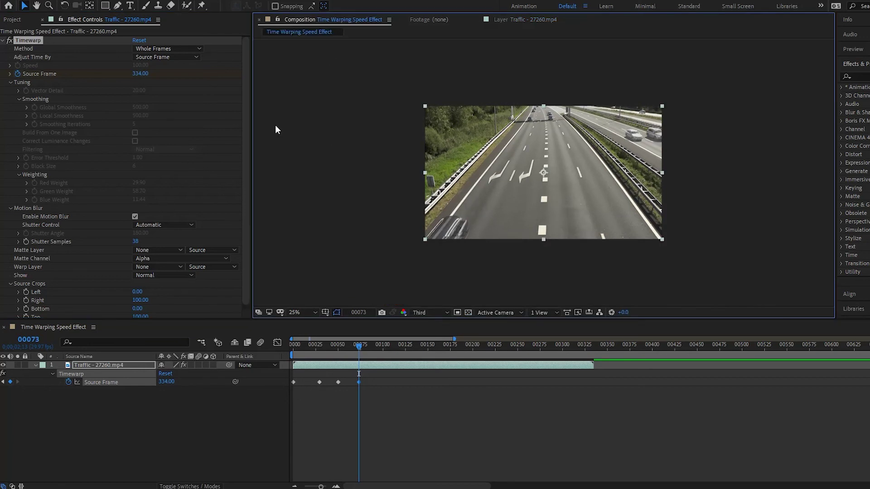
left_click(135, 215)
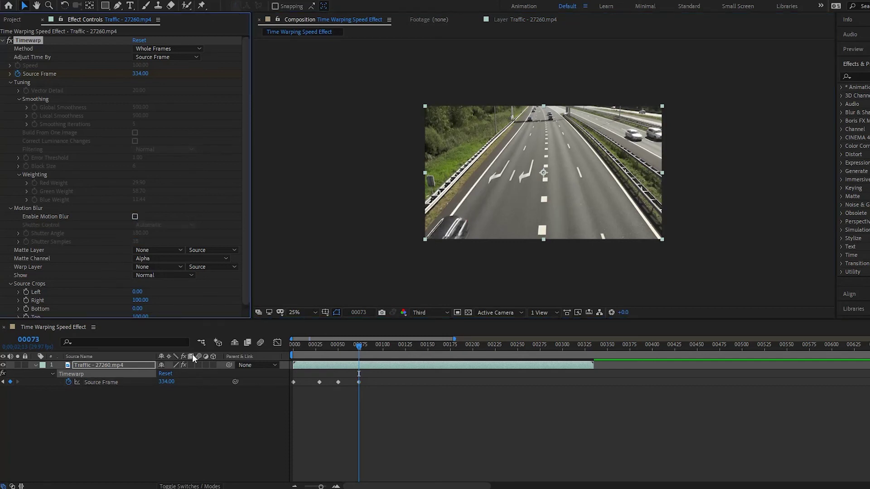
left_click(218, 405)
key("space")
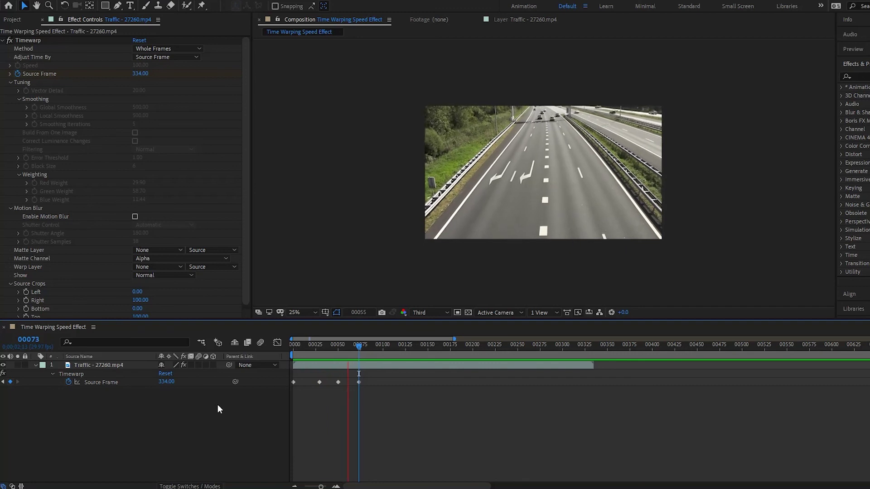
Step: Scrub back through the early frames and confirm Adjust Time By remains Source Frame
left_click(320, 345)
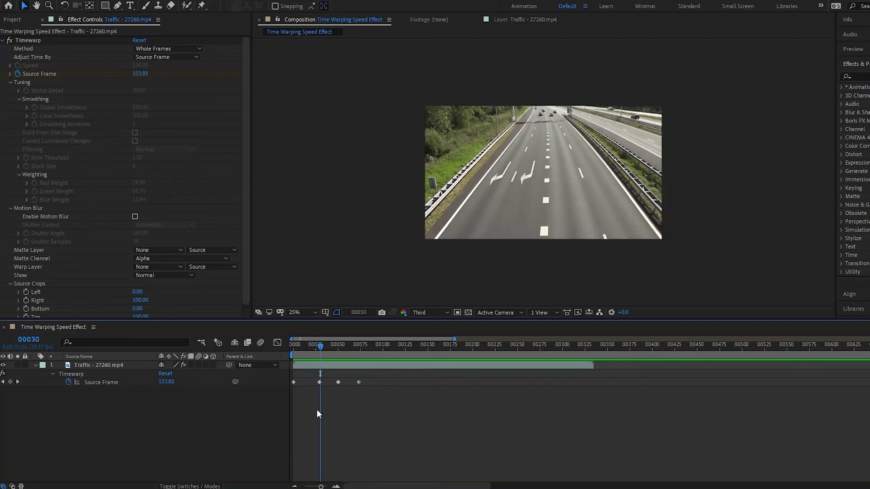
left_click_drag(311, 347, 398, 359)
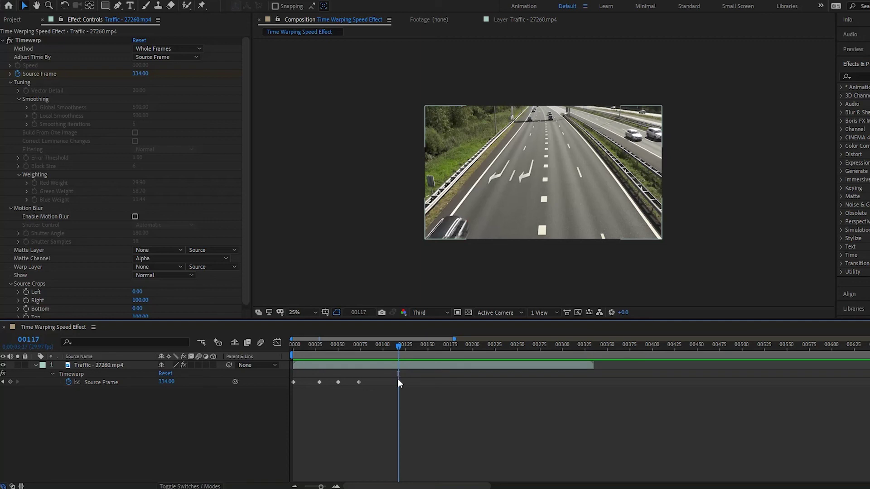
left_click(176, 74)
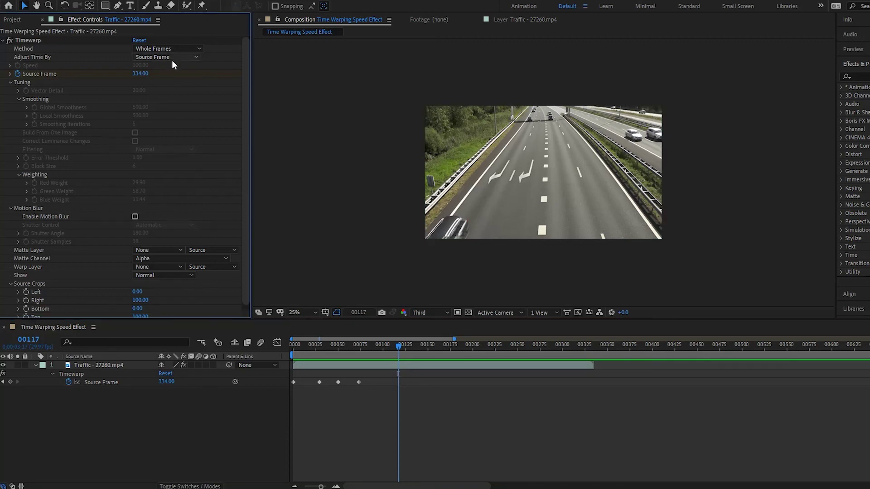
left_click(173, 59)
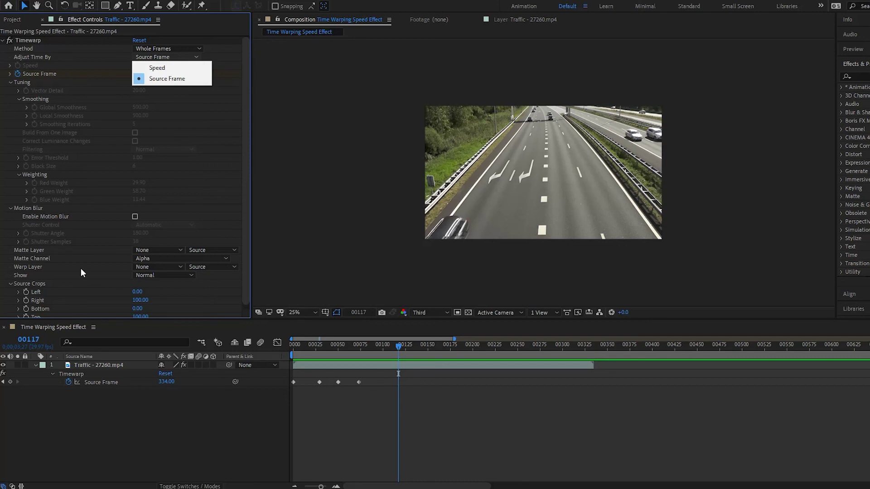
left_click(230, 428)
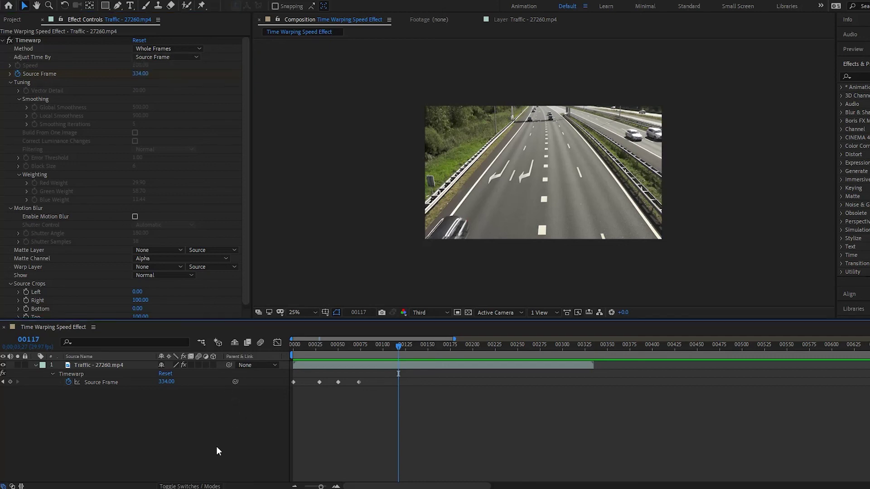